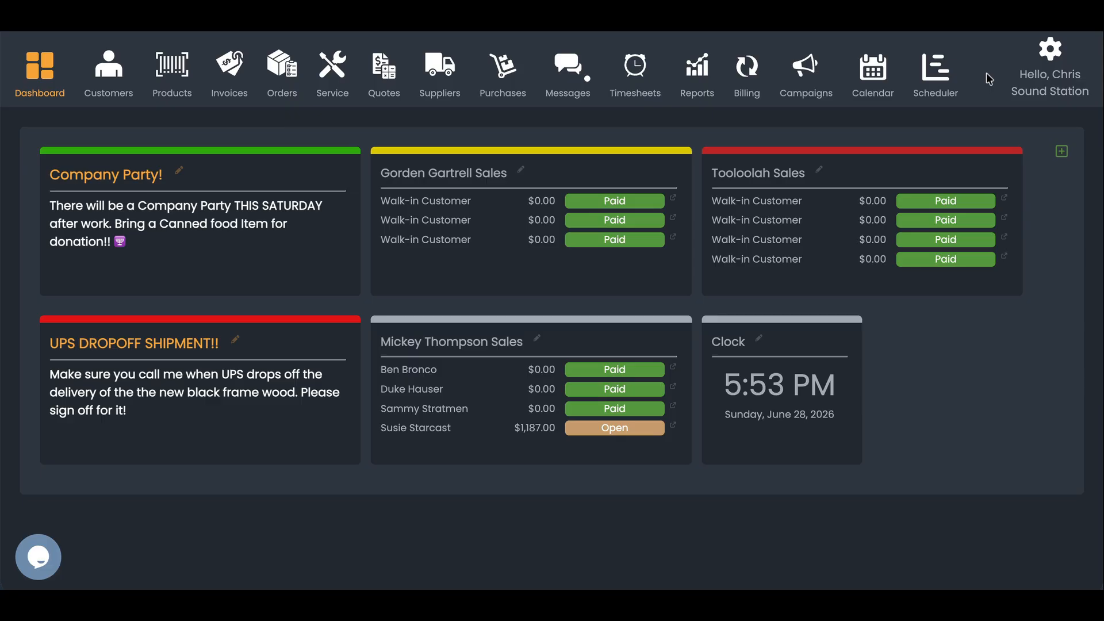
Step: Create a new service request and assign it to the existing customer found by name
click(329, 75)
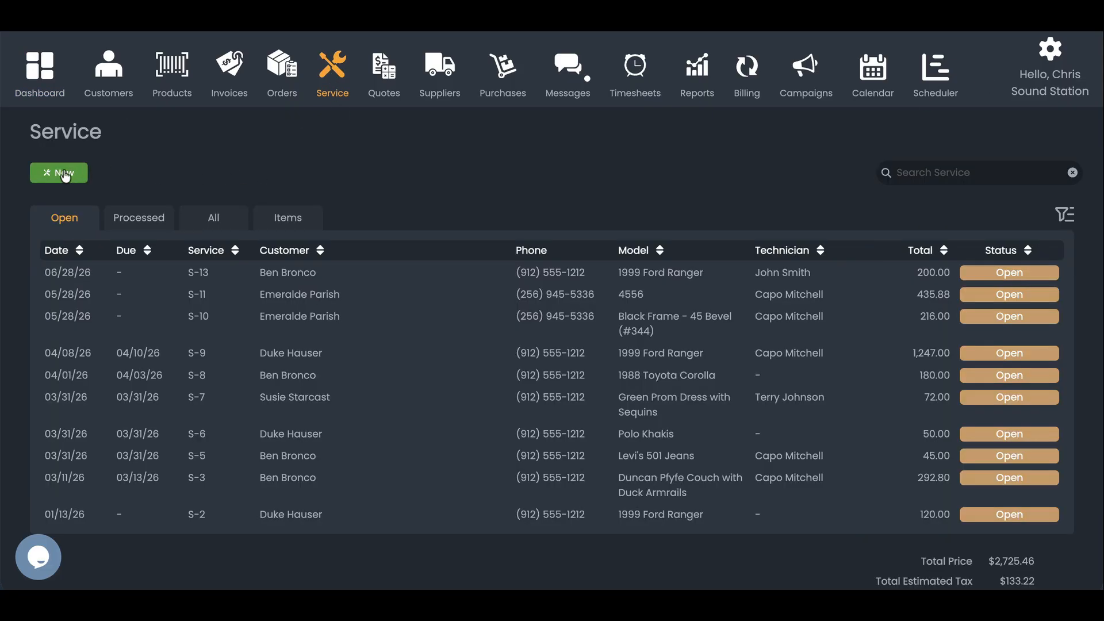
click(64, 174)
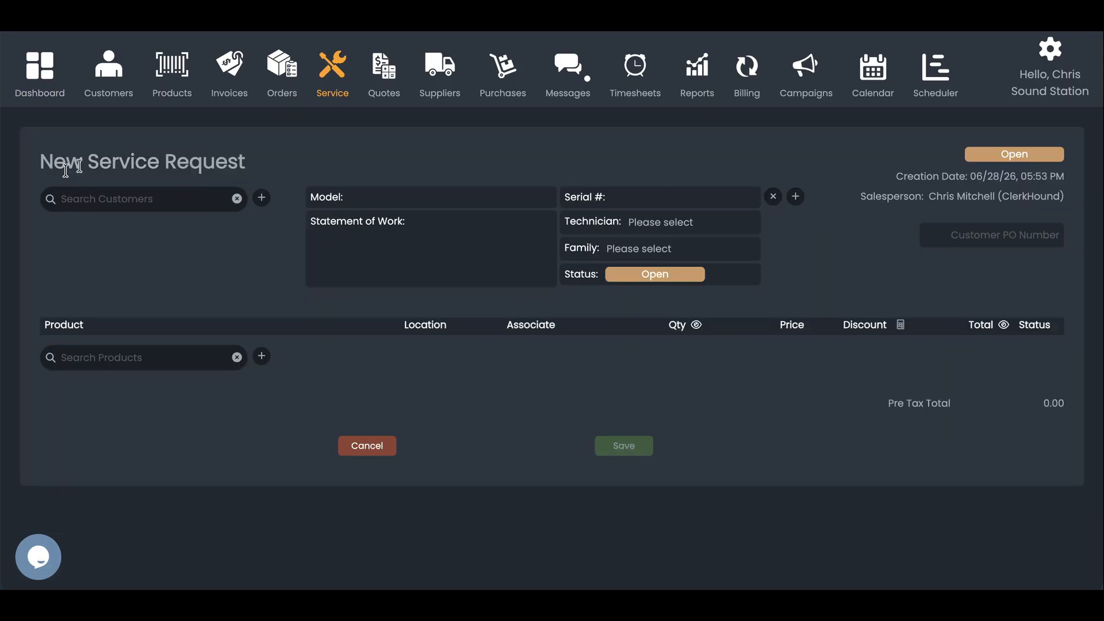
click(142, 198)
text(Duke Haus)
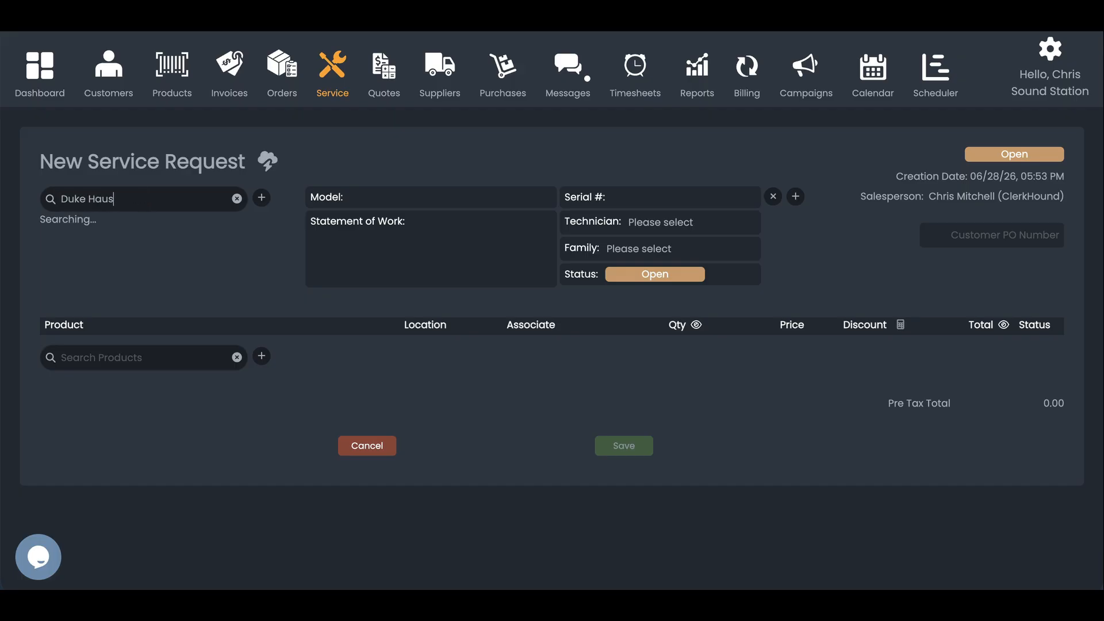
click(78, 235)
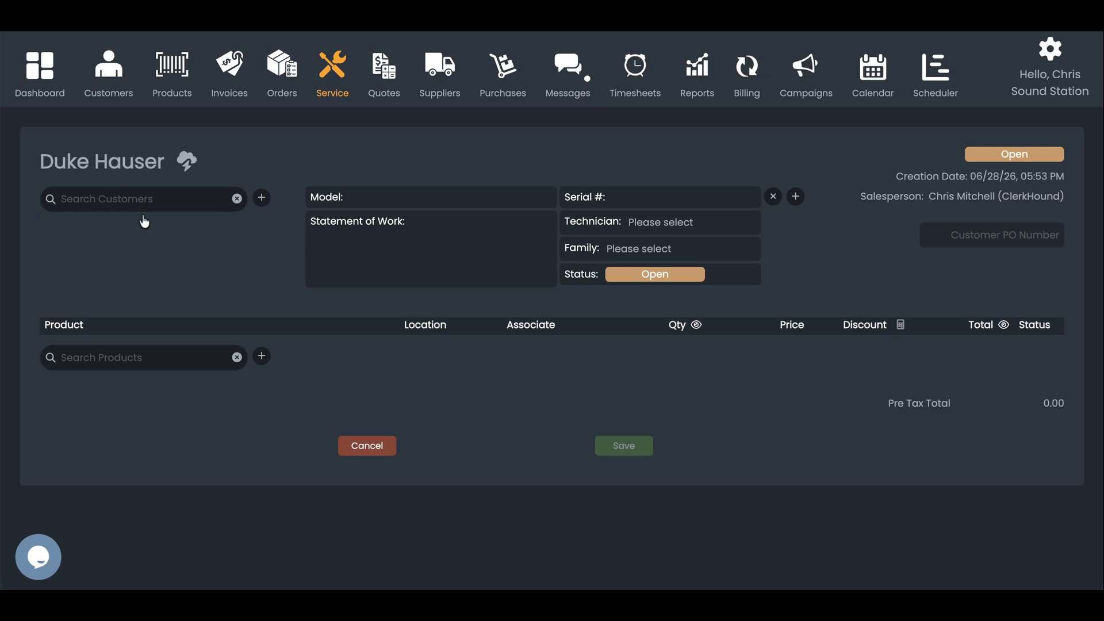
Step: Enter the model "1857 Cheverolet - Powder Blue!" and the statement of work "Replace Original Stereo with Bluetooth"
click(377, 200)
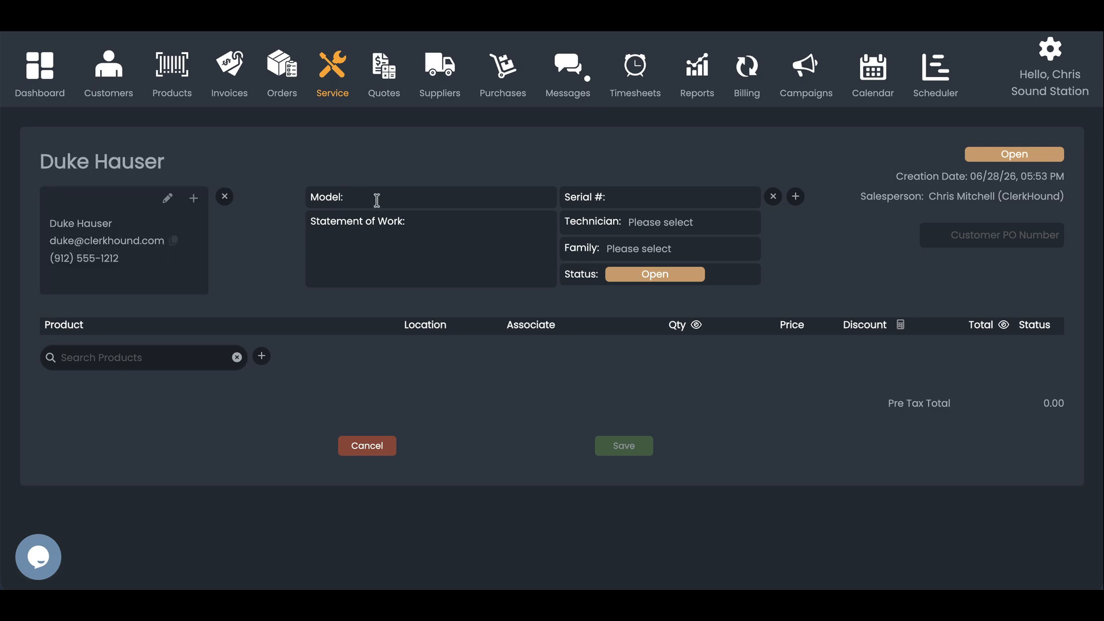
text(1857 Cheverolet - Powder Blue!)
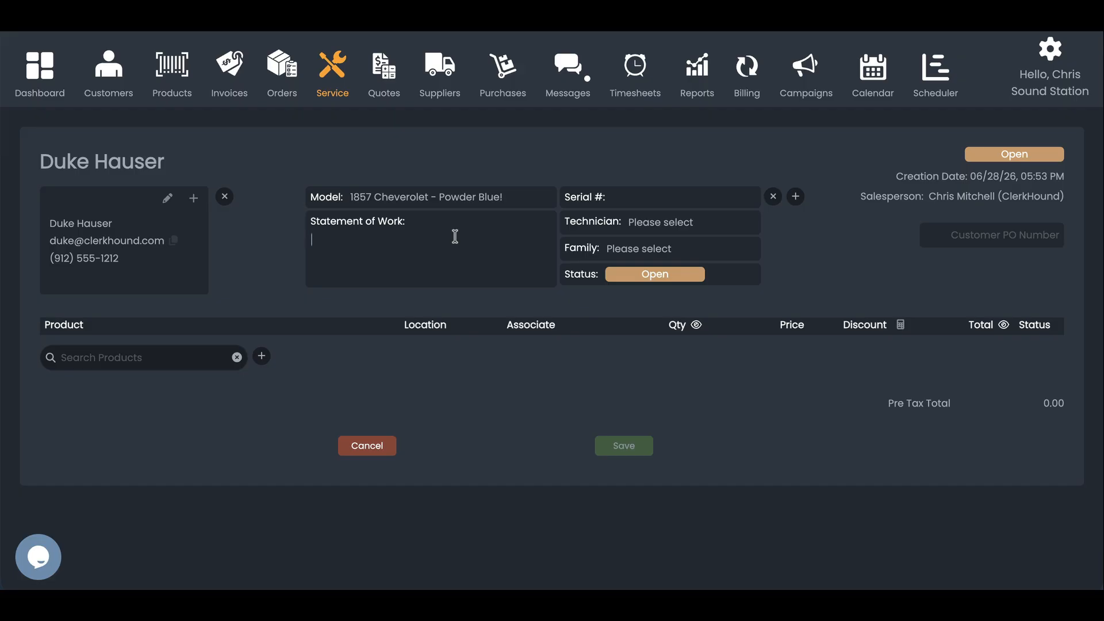
text(Replace Original Stereo with Bluet)
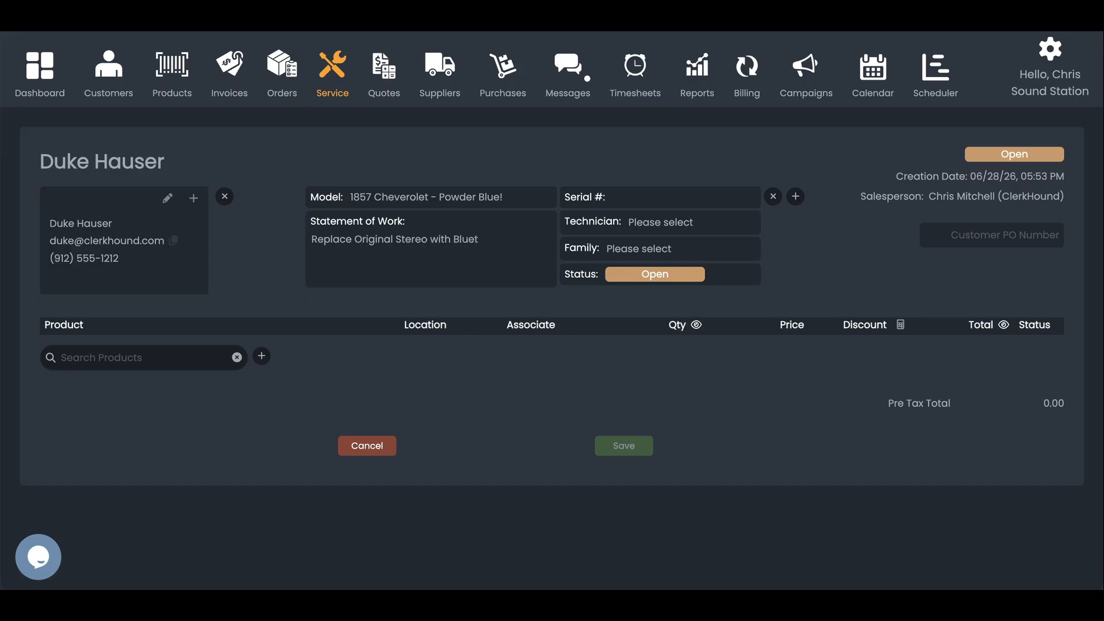
text(ooth)
Step: Assign the first listed technician to the service request and set its family to Audio Installation
click(714, 221)
click(714, 221)
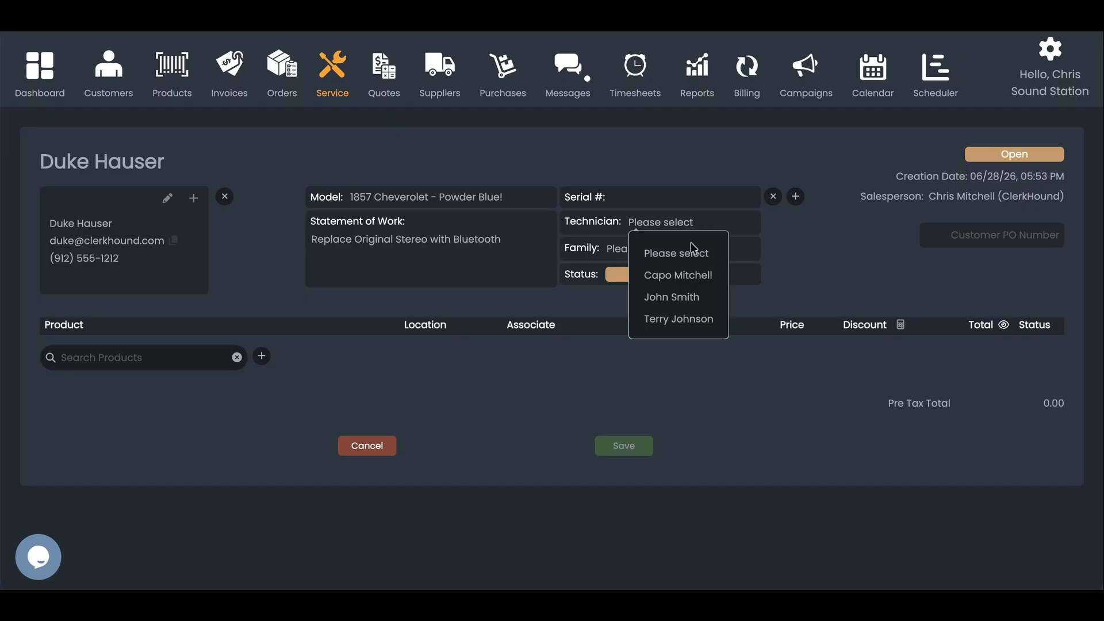
click(668, 274)
click(634, 243)
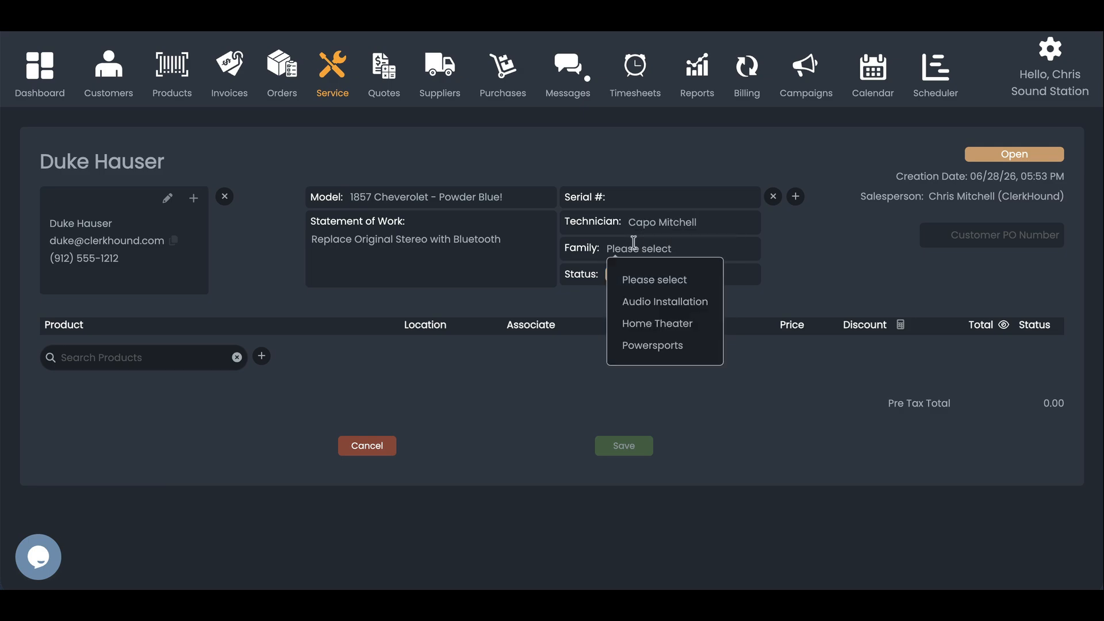
click(636, 302)
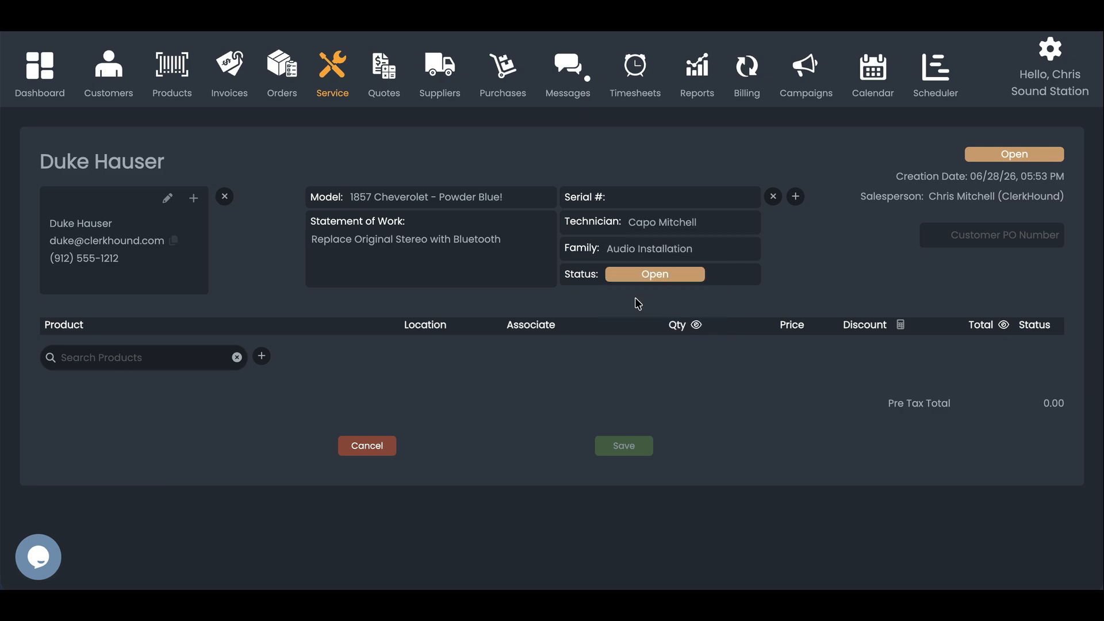
Step: Add the products USA 850 Bluetooth Radio and Car Audio Installation Labor to the service request
click(117, 358)
text(bluetooth)
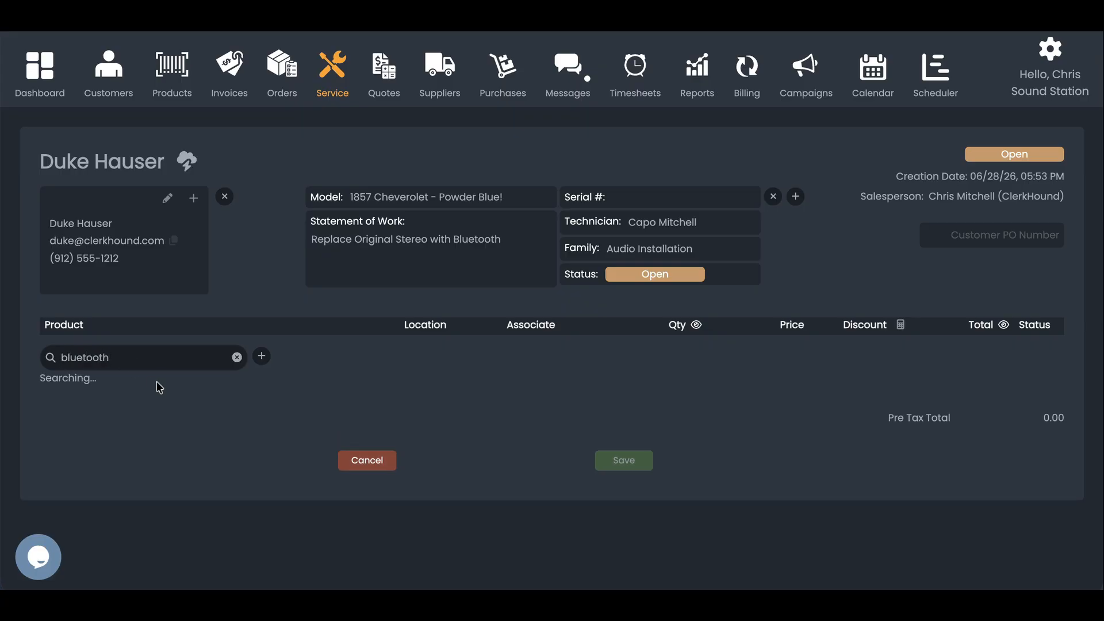
click(116, 396)
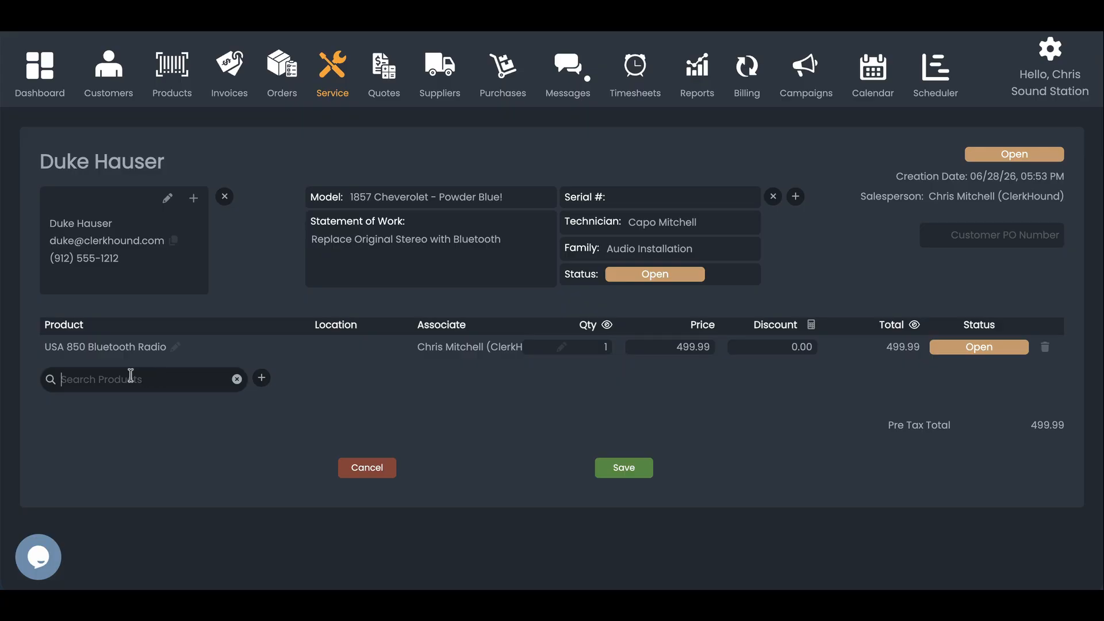
click(130, 374)
text(labor)
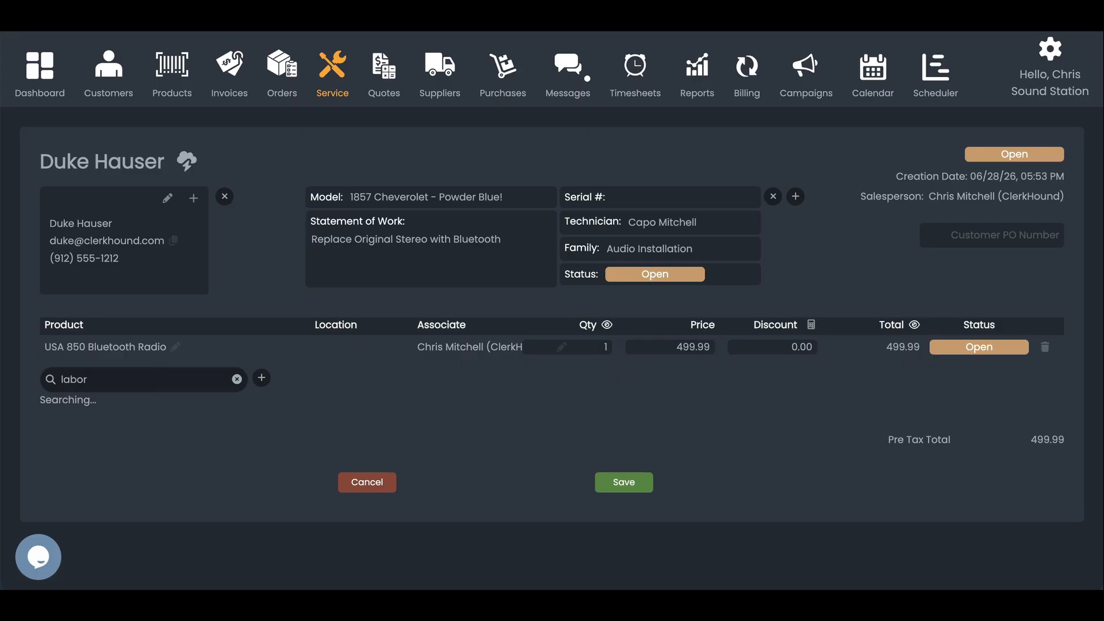
click(109, 437)
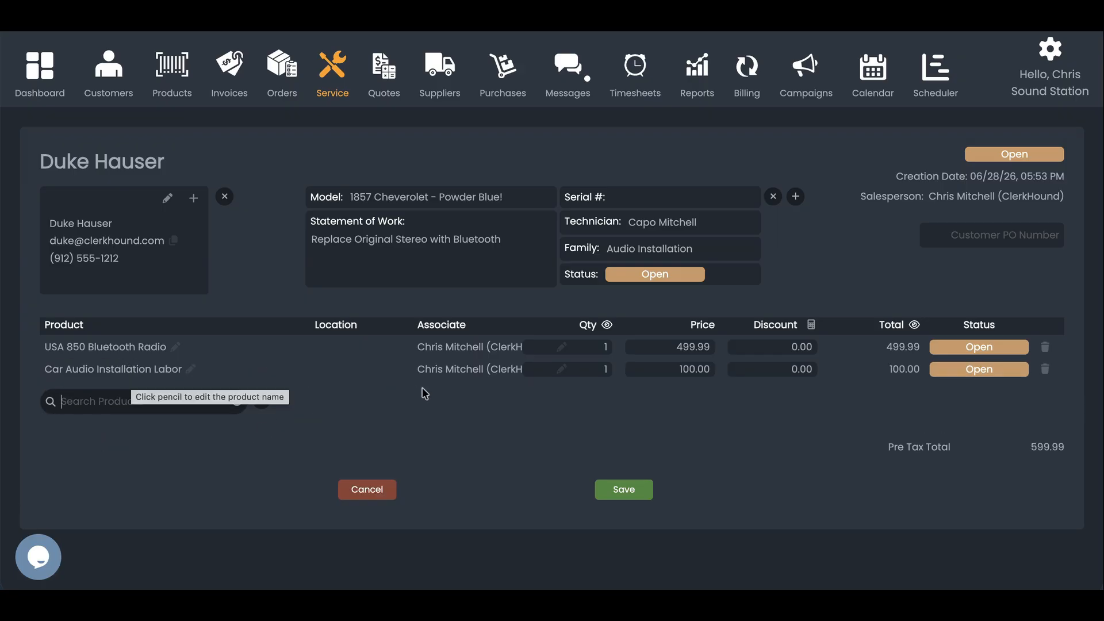
Step: Set the Car Audio Installation Labor quantity to 1.5 and save the service request
click(587, 369)
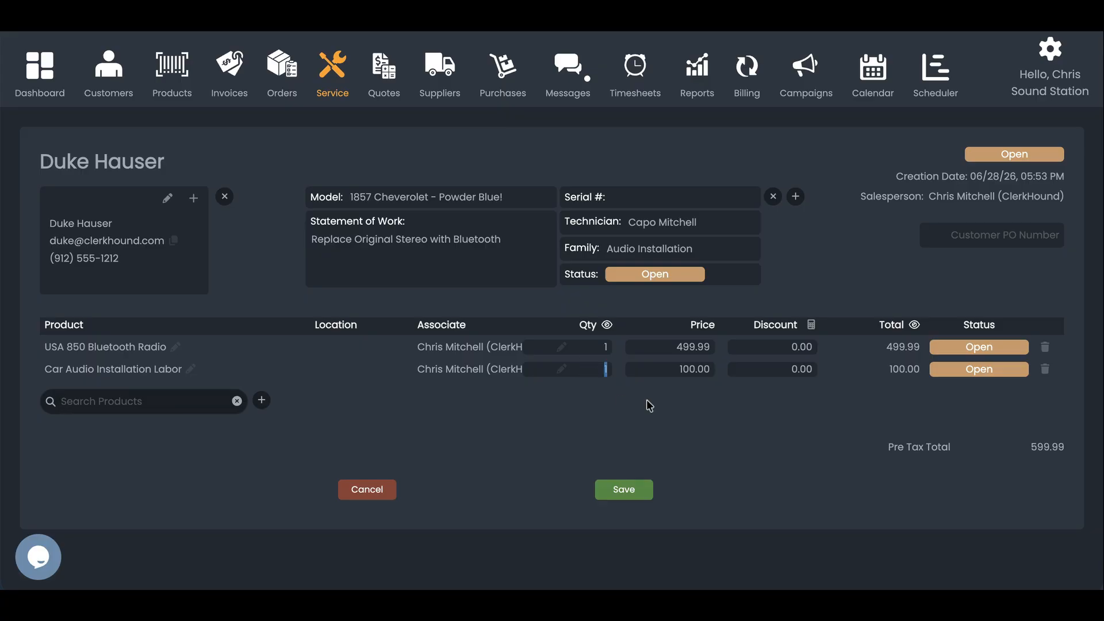
text(1.5)
click(627, 492)
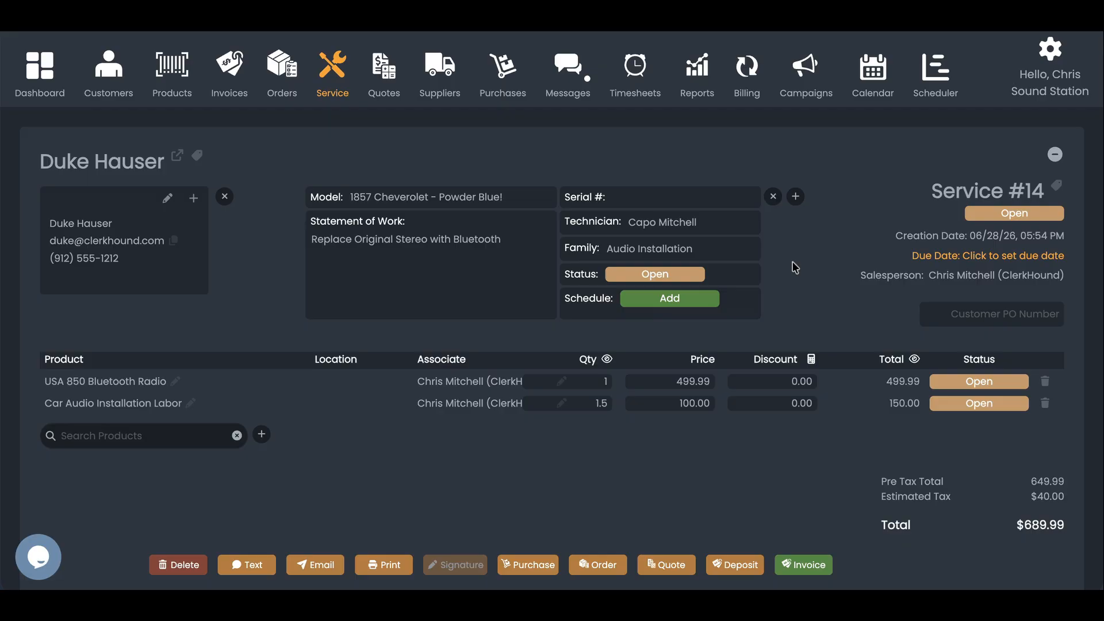
Step: Add a schedule appointment for the service request and set its date to 06/29/2026
click(665, 298)
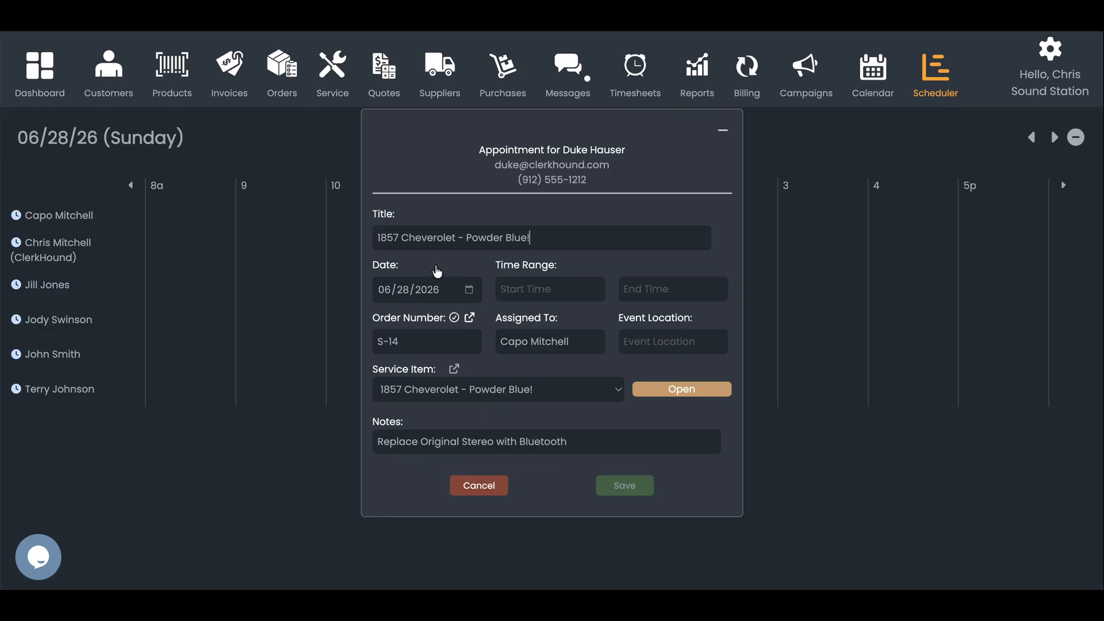
click(470, 294)
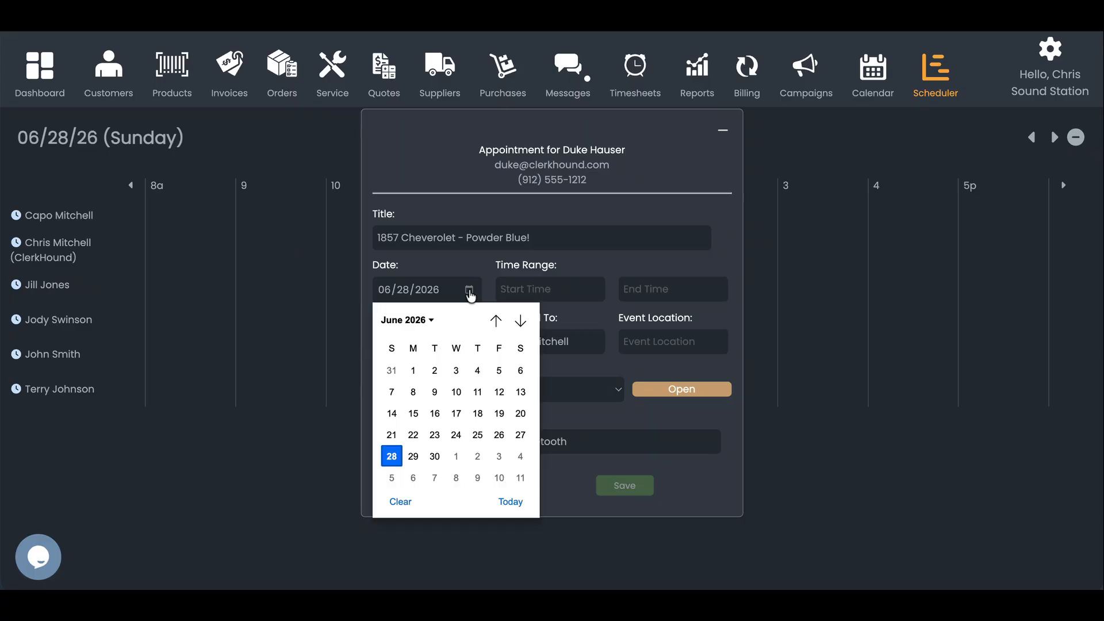
click(413, 457)
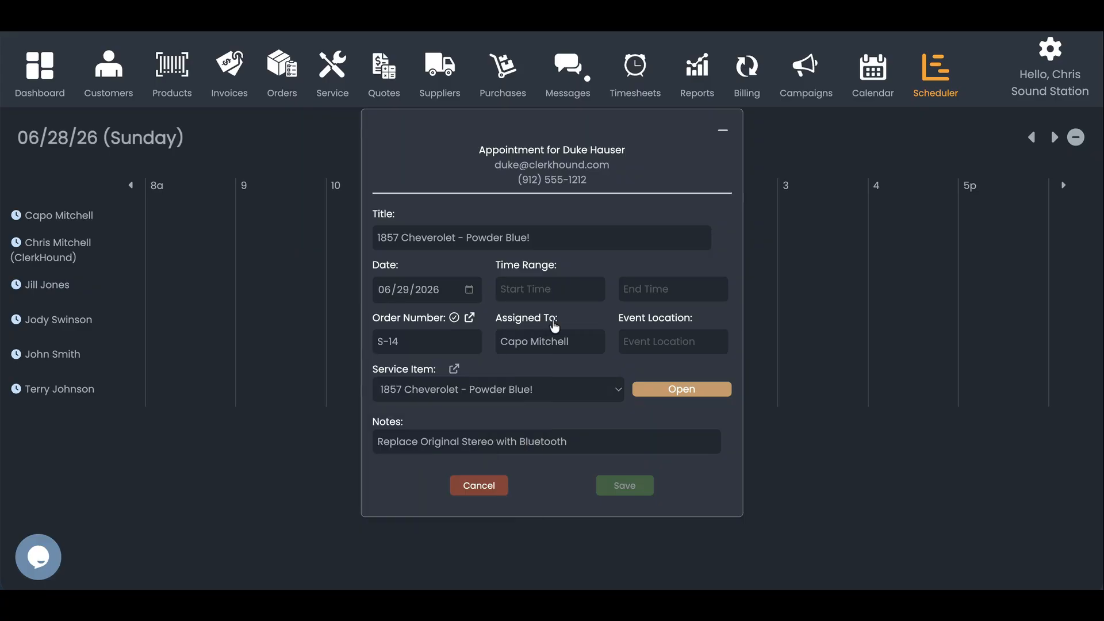
Step: Set the appointment's time range from 9:00 am to 10:30 am
click(533, 283)
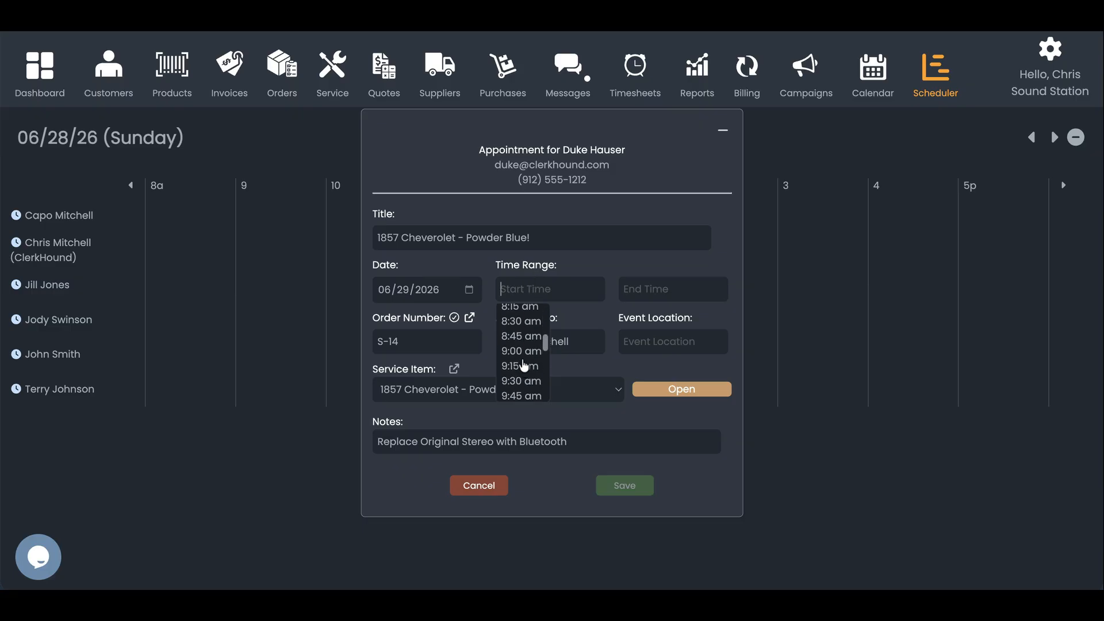
scroll(520, 365, down, 2)
click(507, 339)
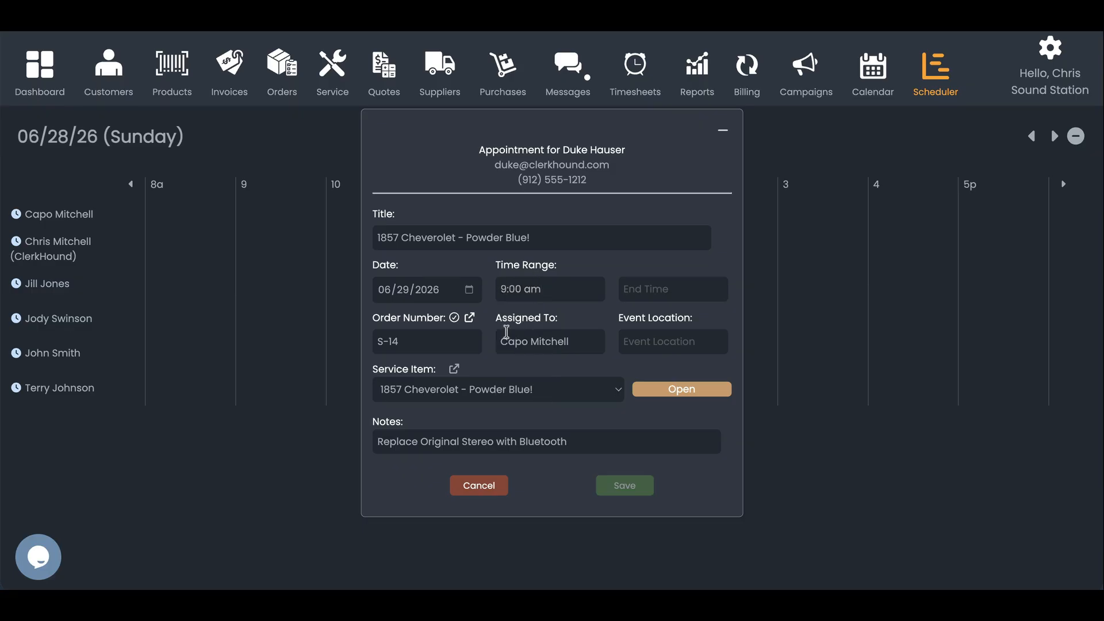
click(641, 288)
scroll(640, 370, down, 3)
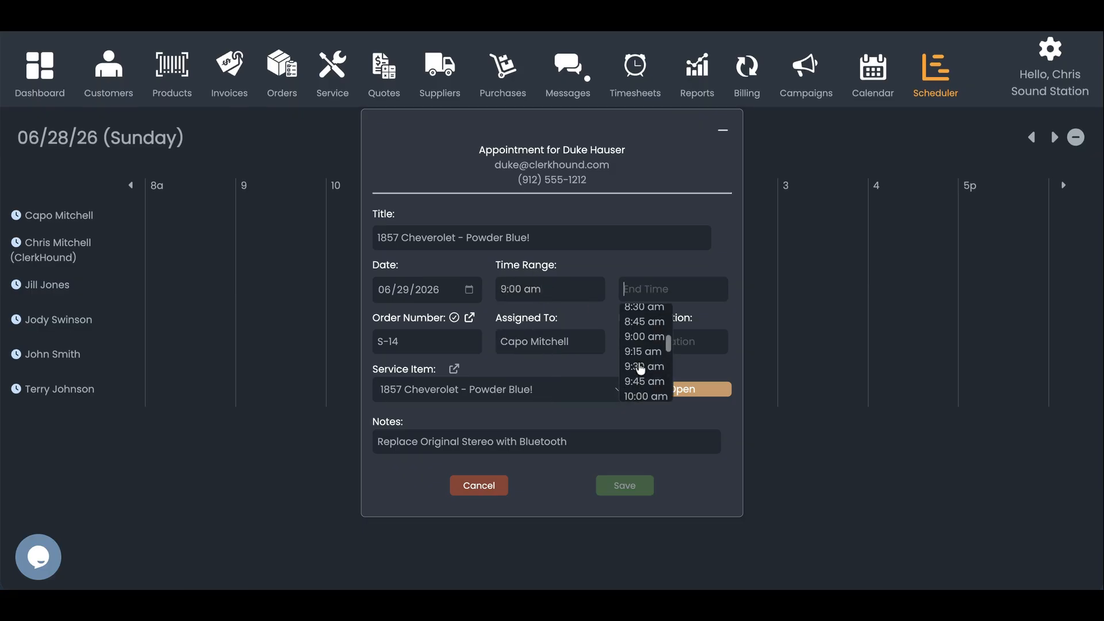
scroll(641, 368, down, 2)
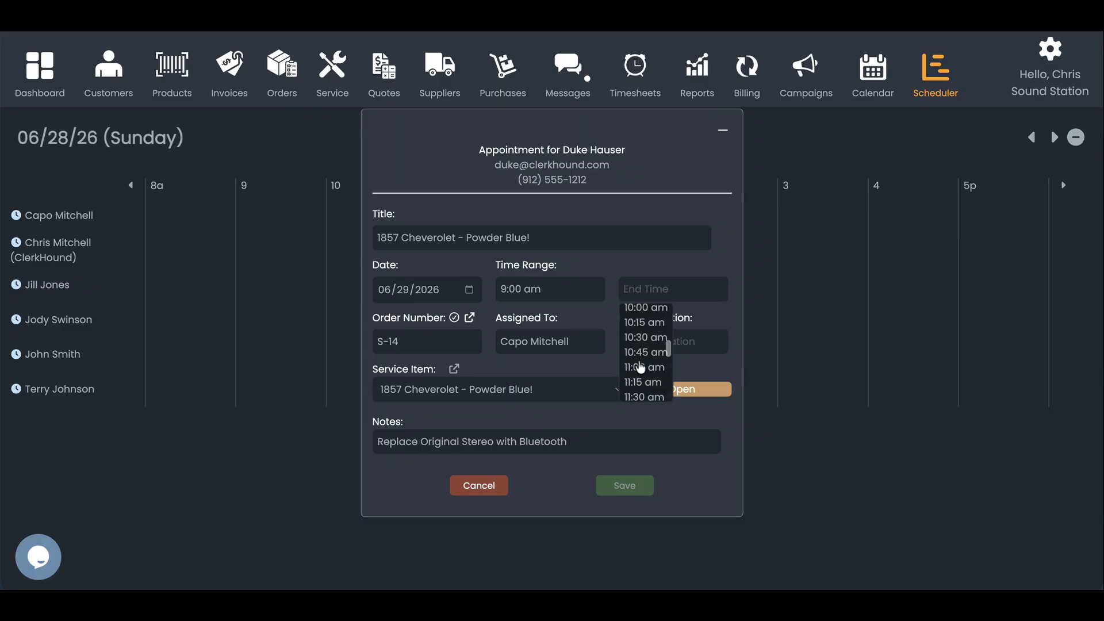
click(636, 342)
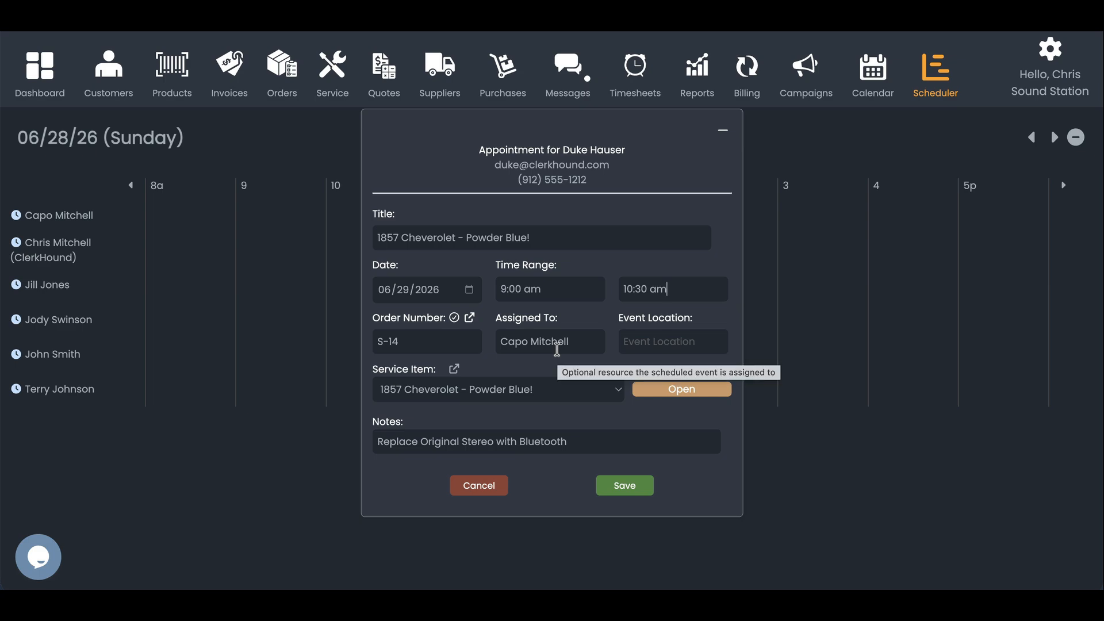
Step: Minimize the appointment form and examine the 06/29/26 schedule for existing bookings
click(644, 347)
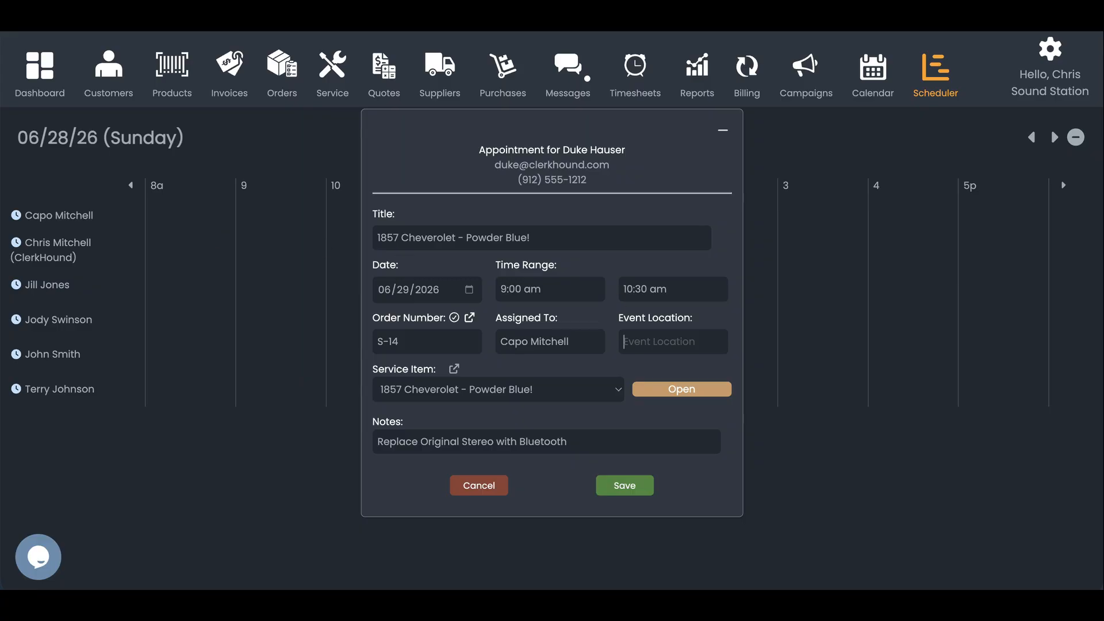
click(720, 136)
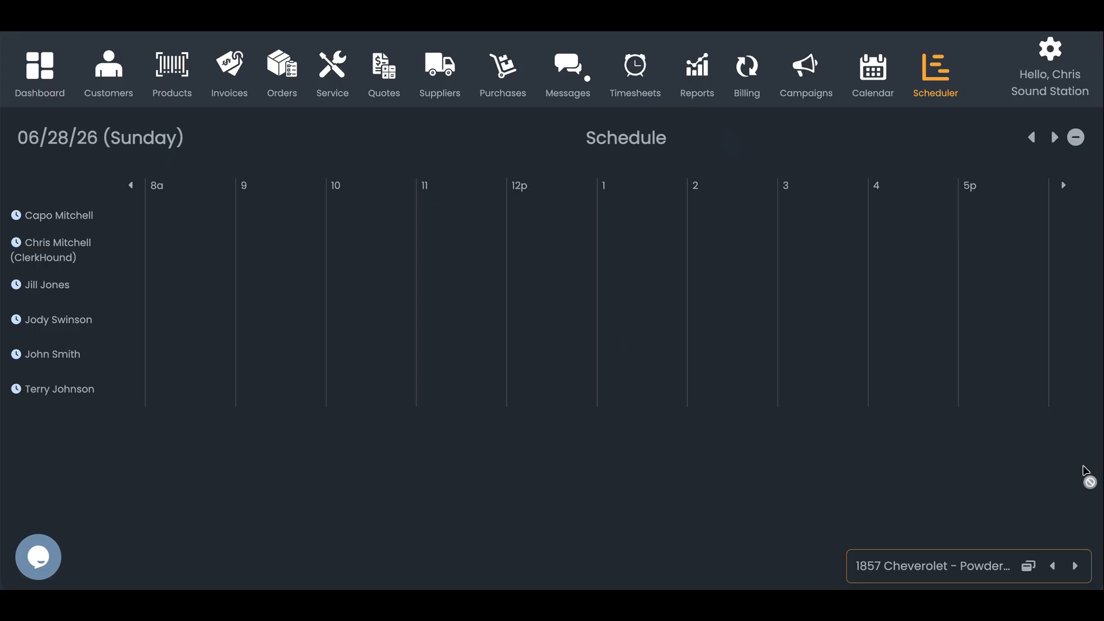
click(1075, 566)
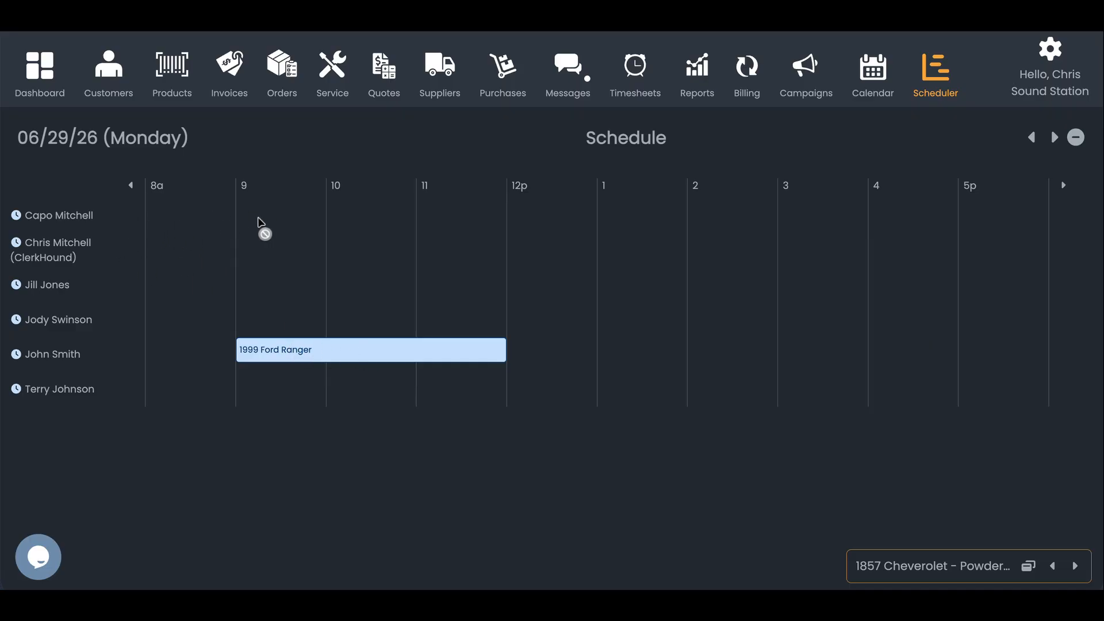
Step: Restore the minimized appointment, set its event location to Bay 3, and save it
click(1010, 569)
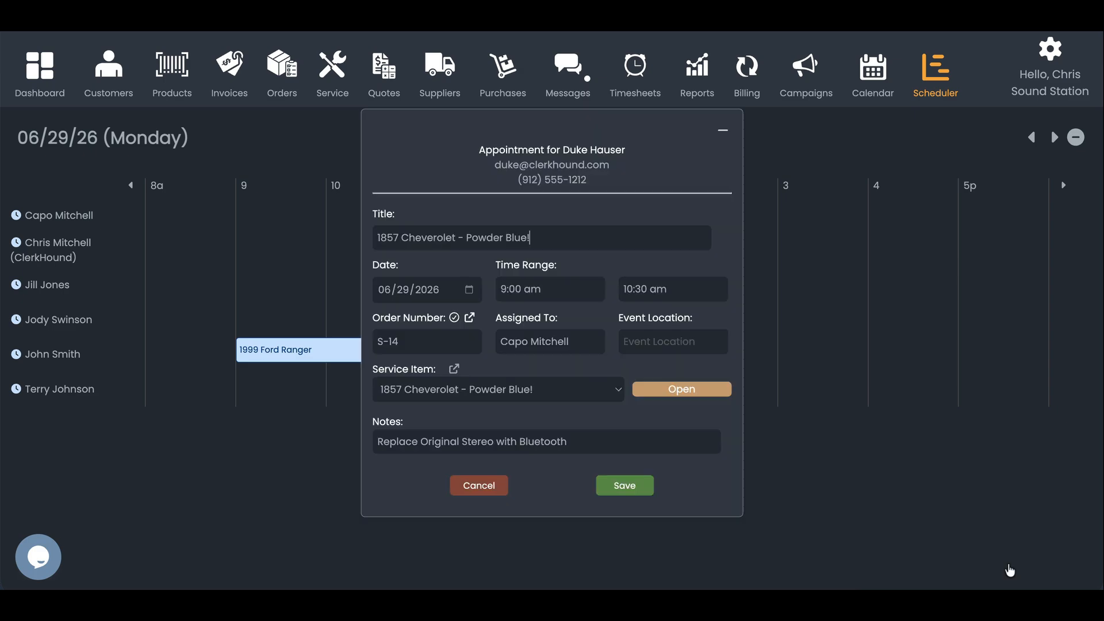
click(670, 345)
text(Bay 3)
click(618, 487)
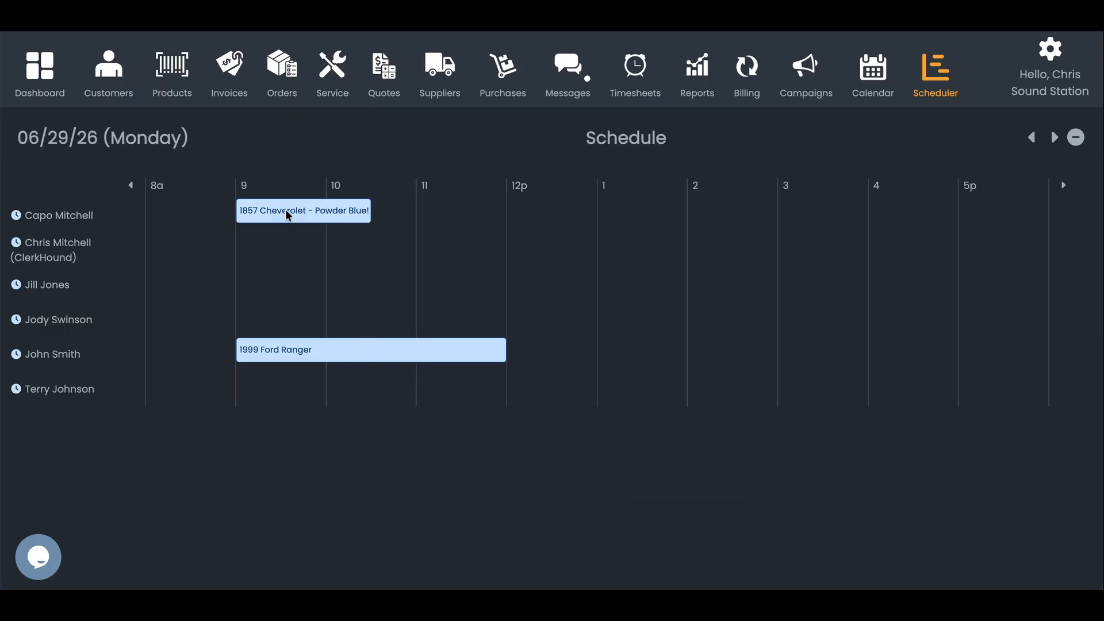
Step: Review the 1999 Ford Ranger appointment, minimizing and restoring its details, and close it without saving
click(321, 359)
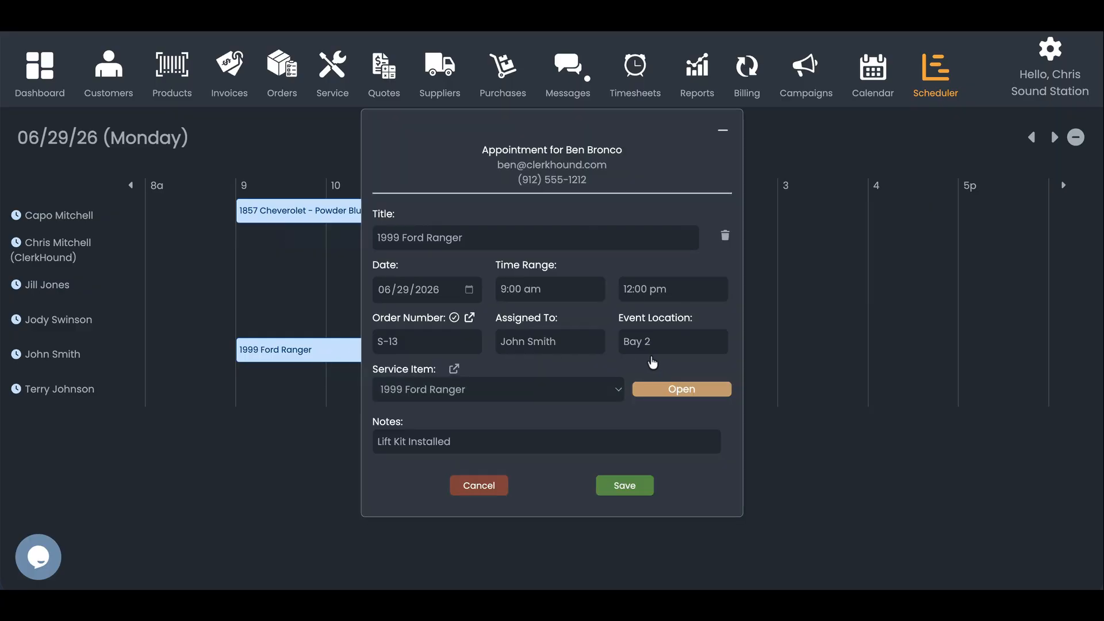
click(726, 133)
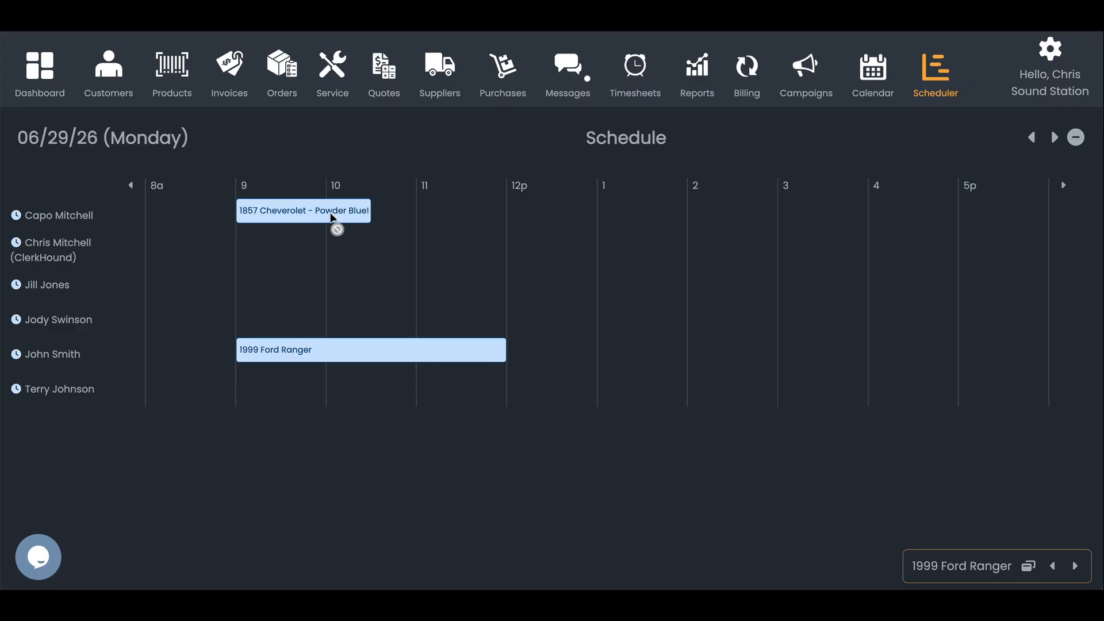
drag(335, 222, 1032, 514)
click(1028, 565)
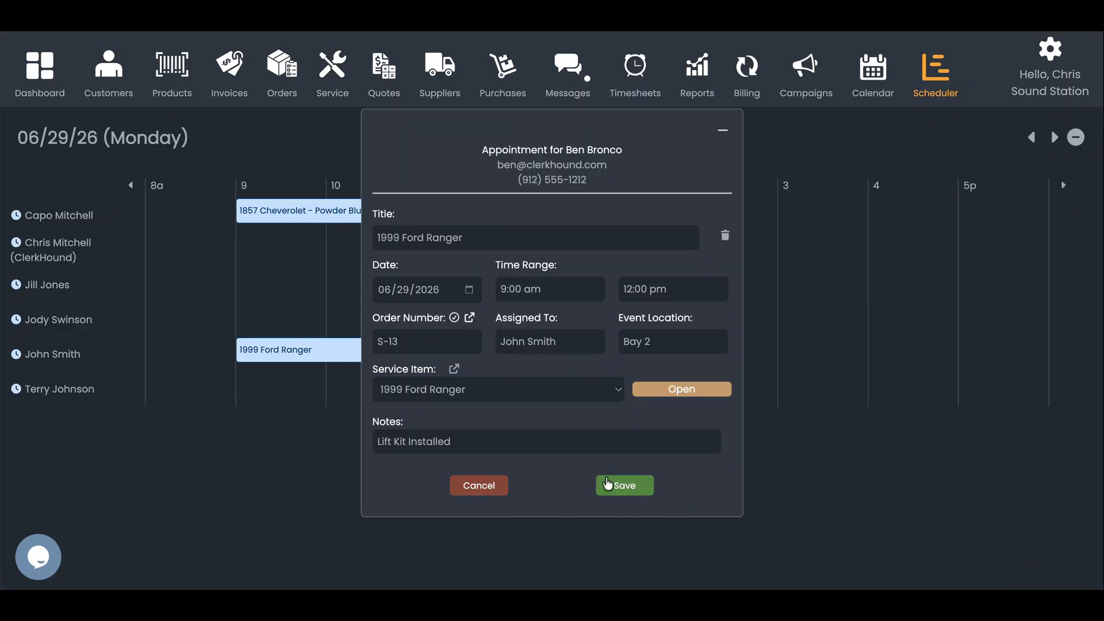
click(493, 485)
Step: Close the service request and view the scheduler for 06/29/26
click(1054, 155)
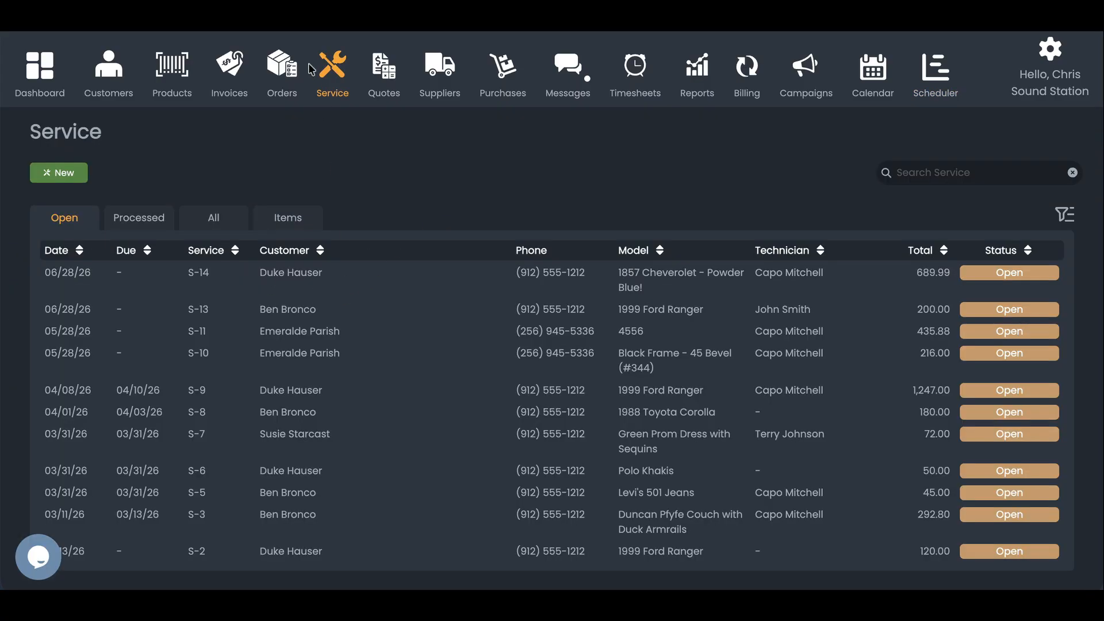
click(939, 71)
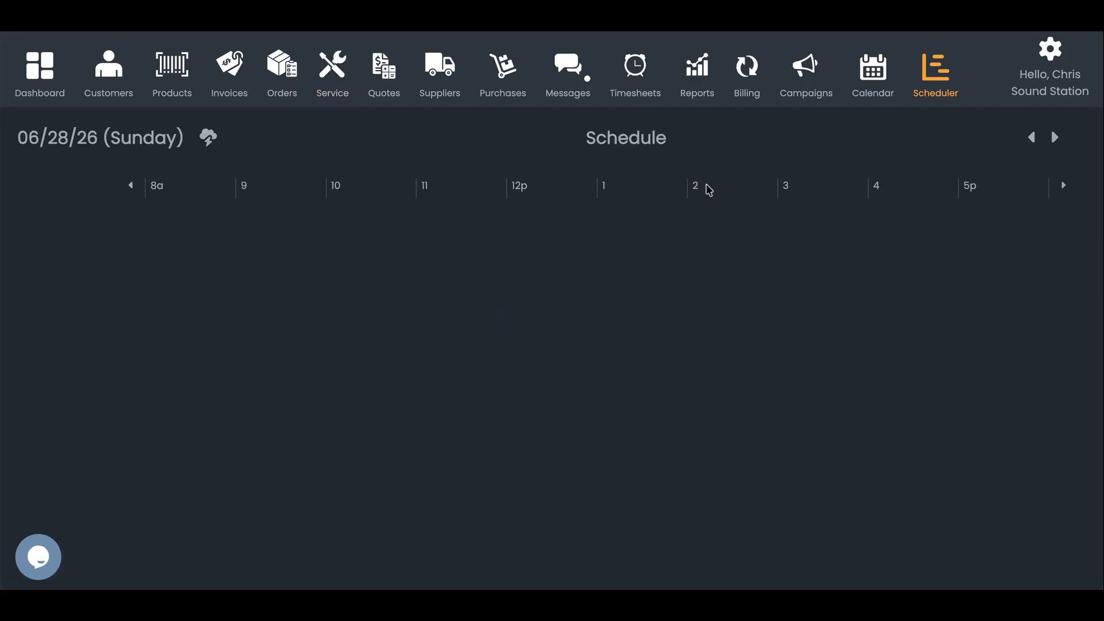
click(1057, 138)
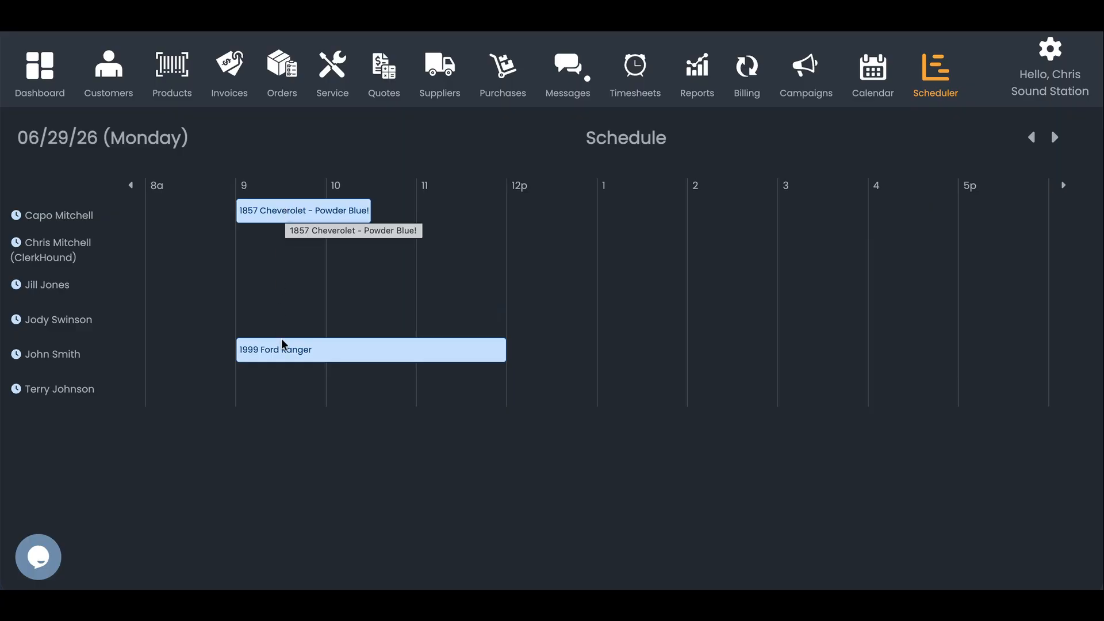
Step: Set the 1999 Ford Ranger appointment's start time to 10:00 am and save it
click(325, 350)
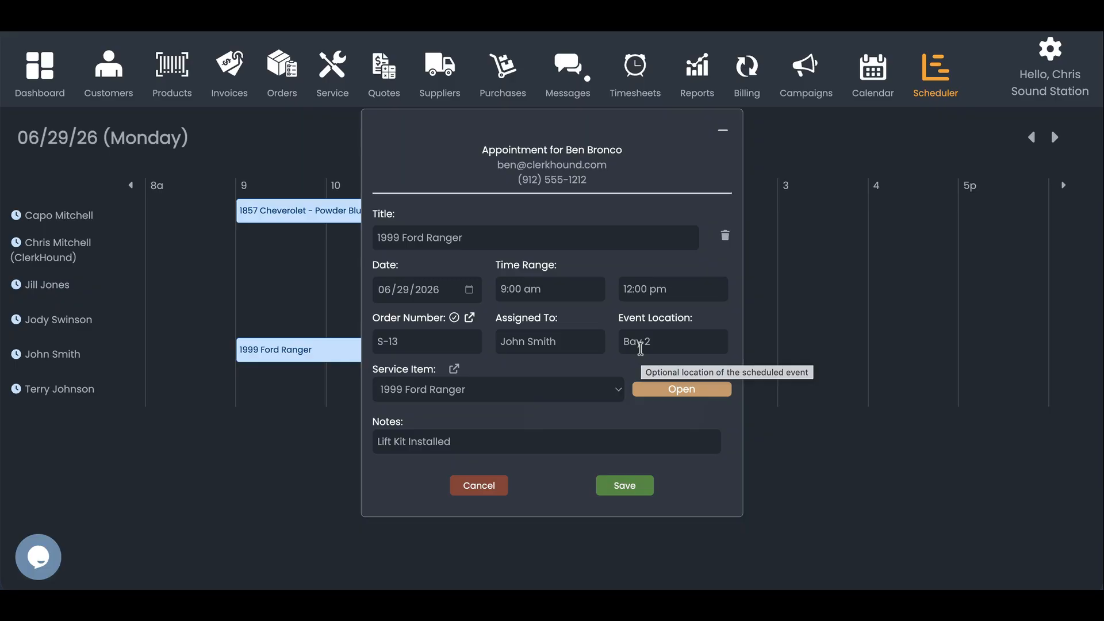
click(724, 132)
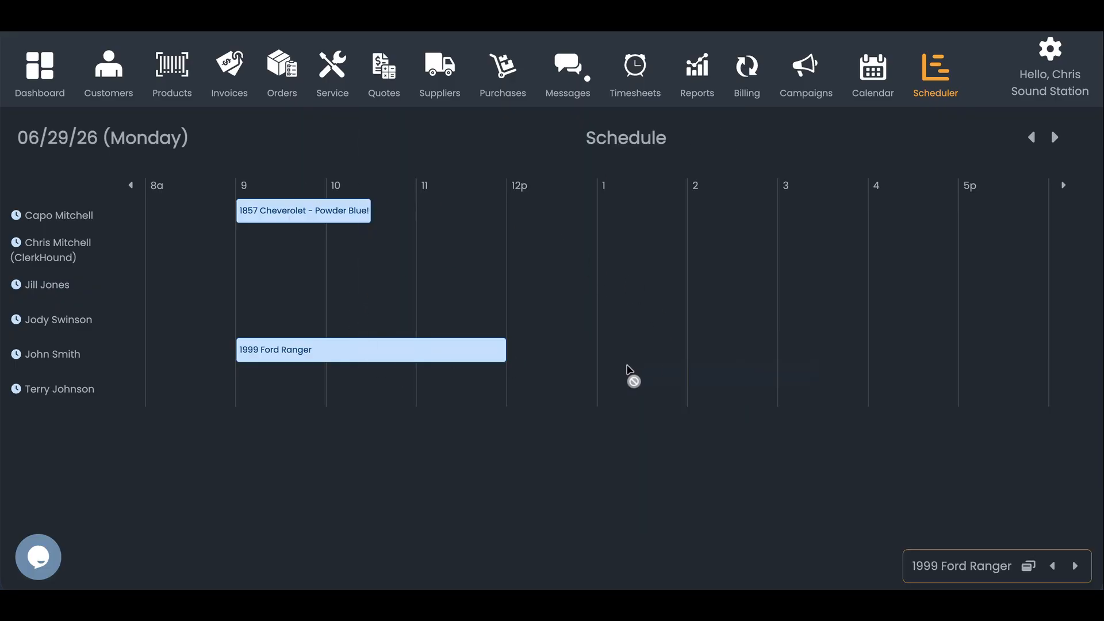
click(1021, 568)
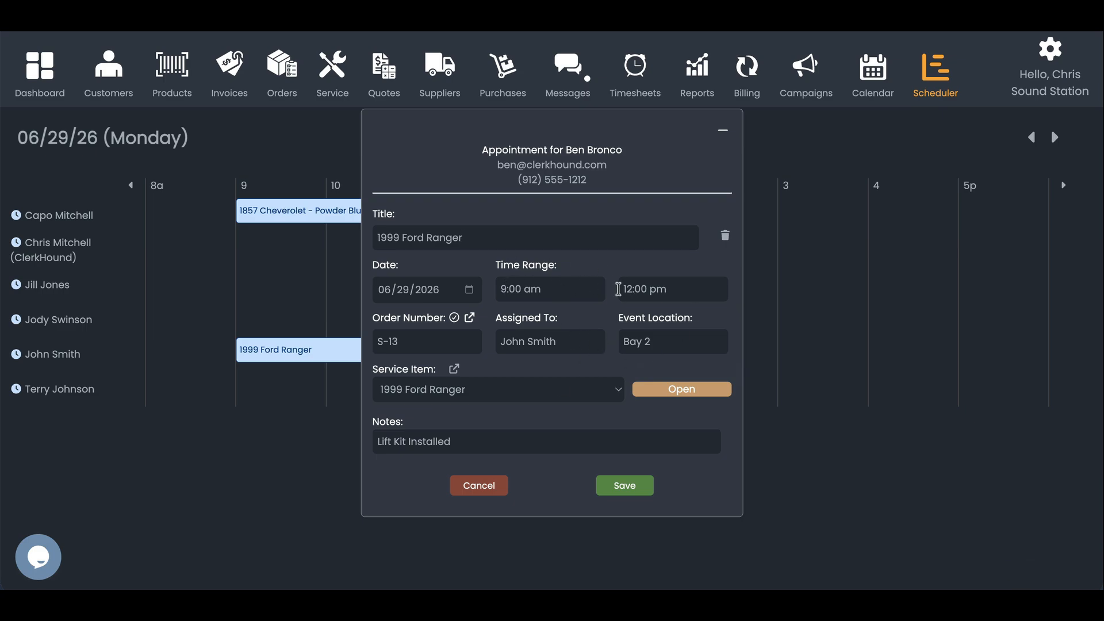
click(504, 290)
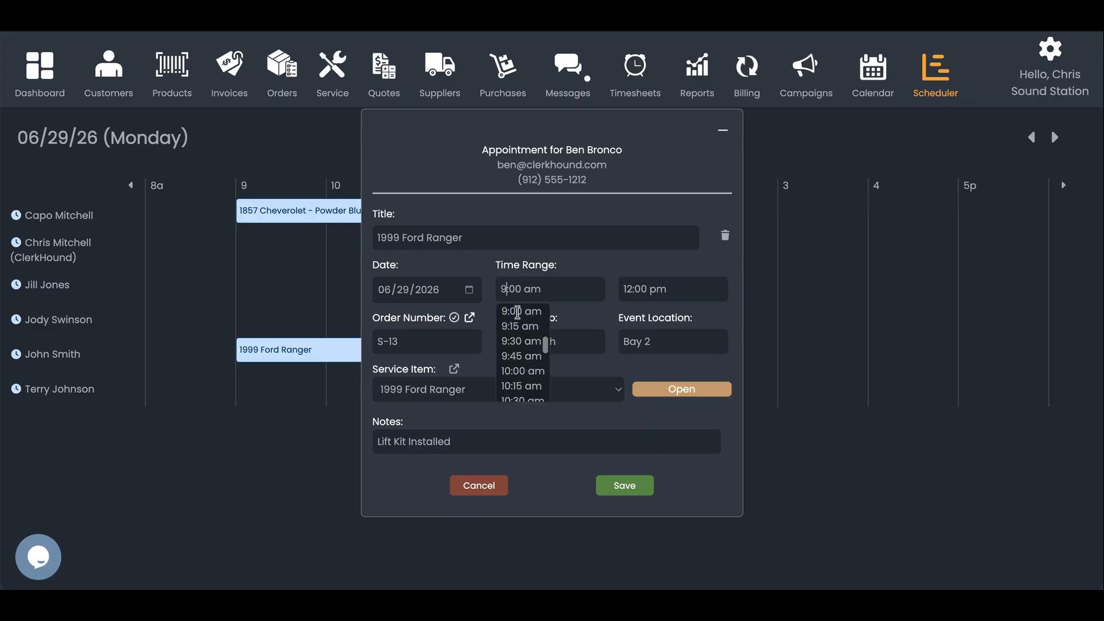
scroll(518, 351, down, 1)
click(515, 355)
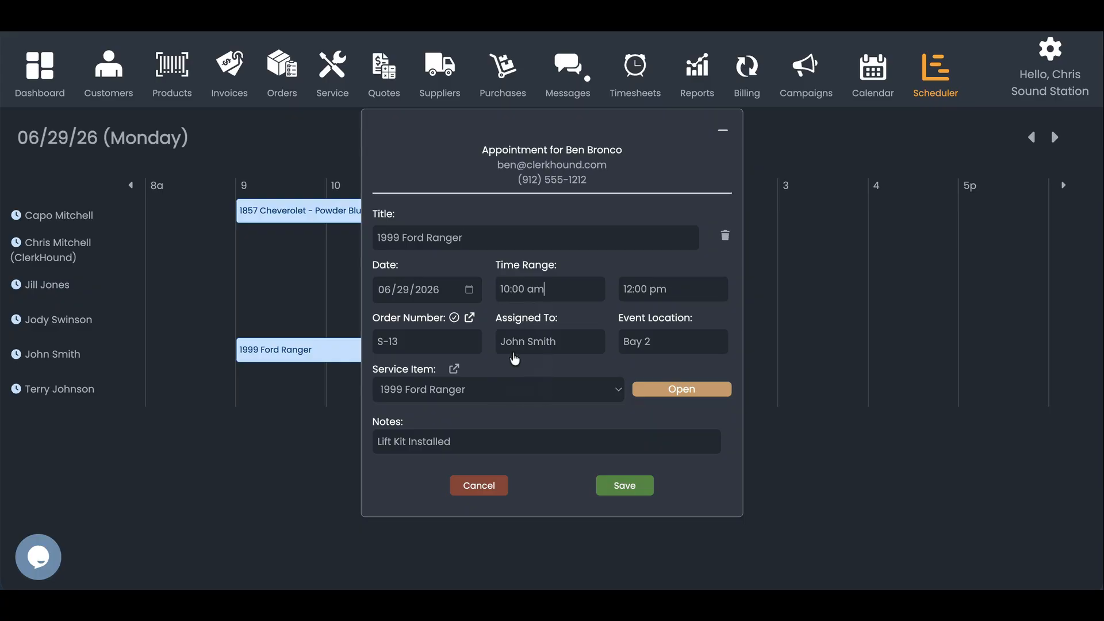
click(615, 487)
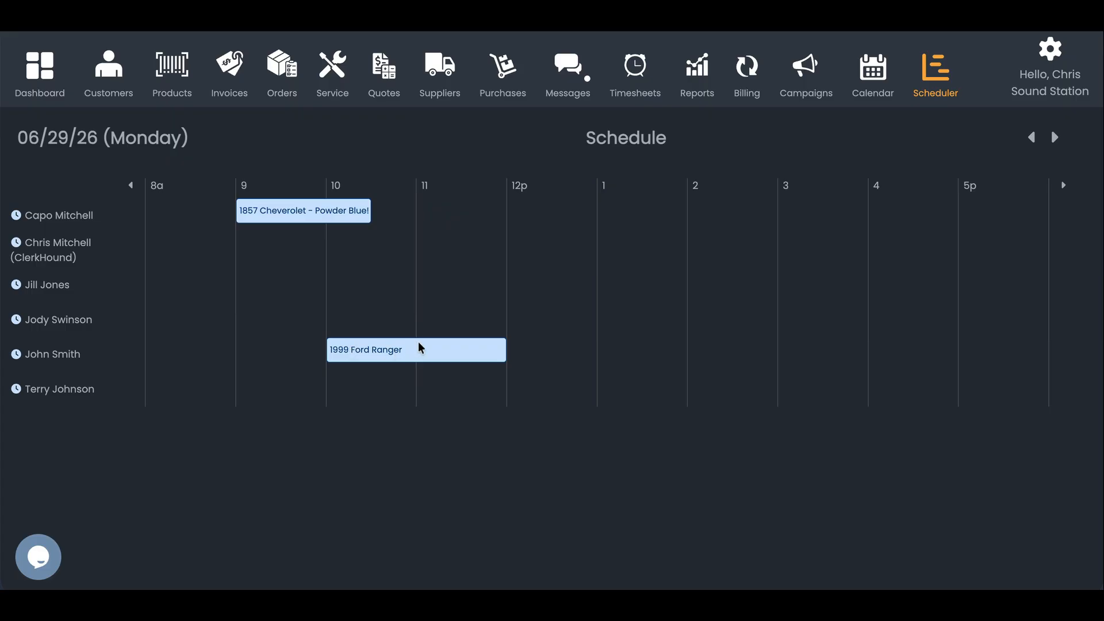
Step: Review the 1857 Cheverolet and 1999 Ford Ranger appointments on the schedule, closing each without saving
click(303, 214)
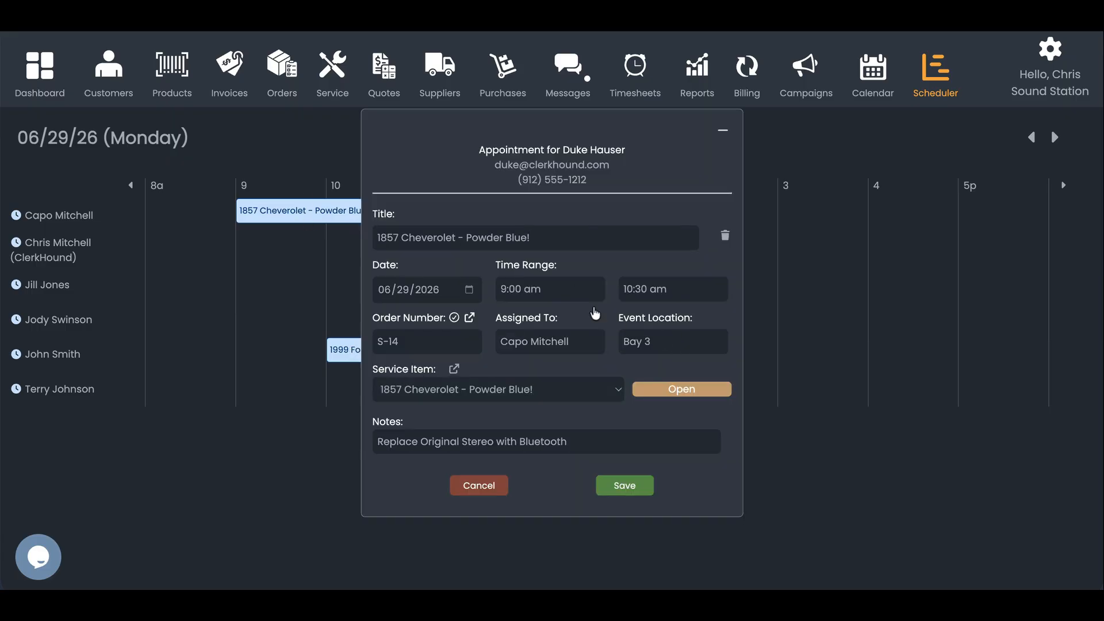
click(723, 131)
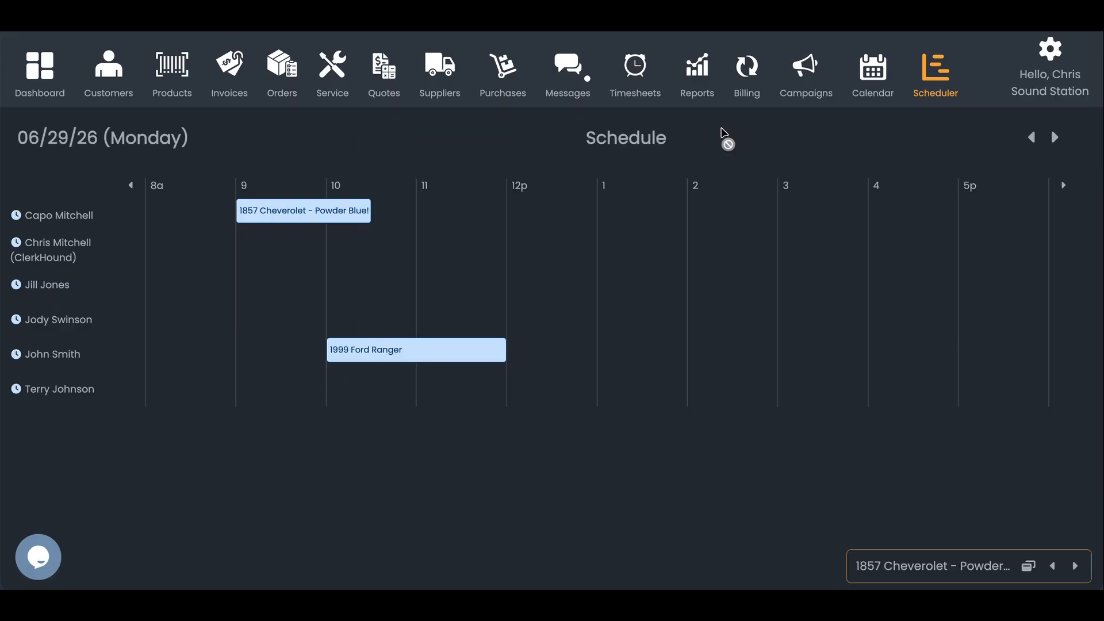
click(1018, 569)
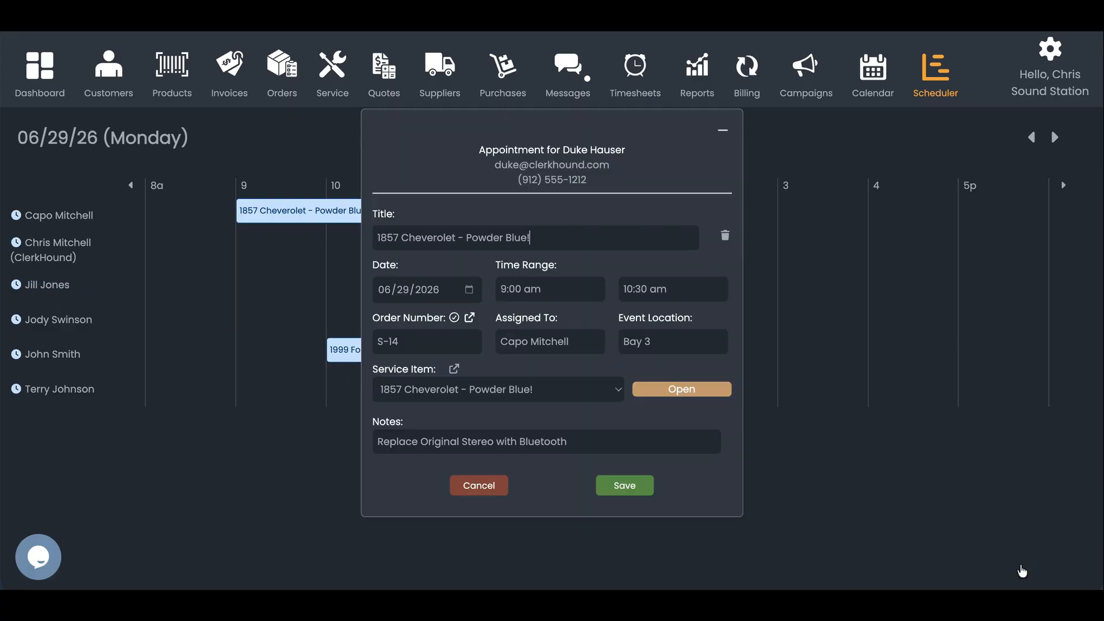
click(498, 482)
click(483, 351)
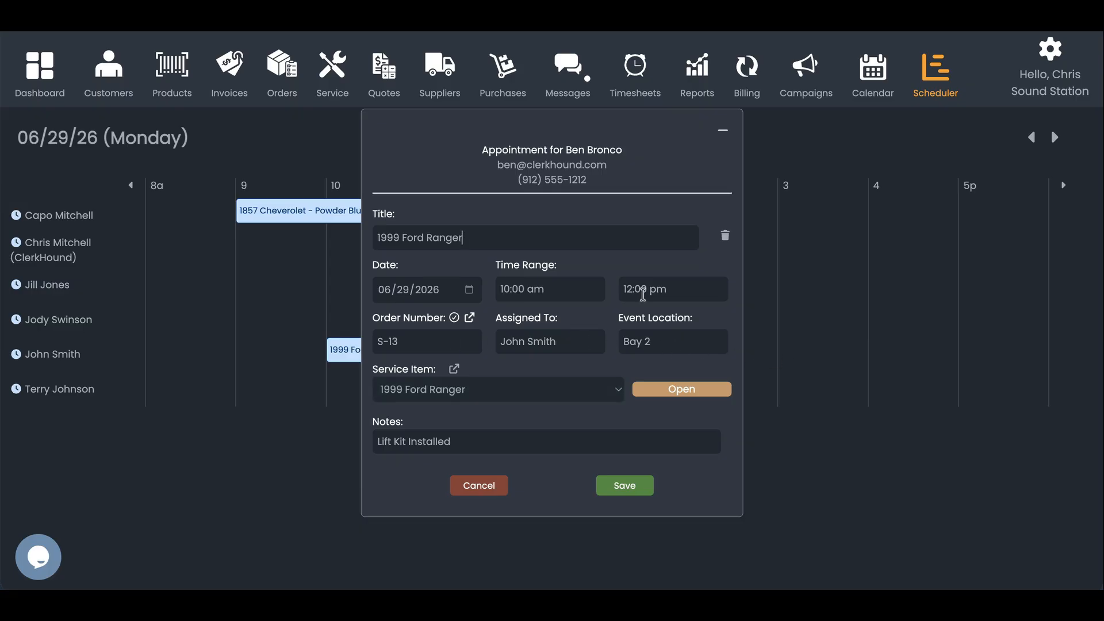
click(494, 484)
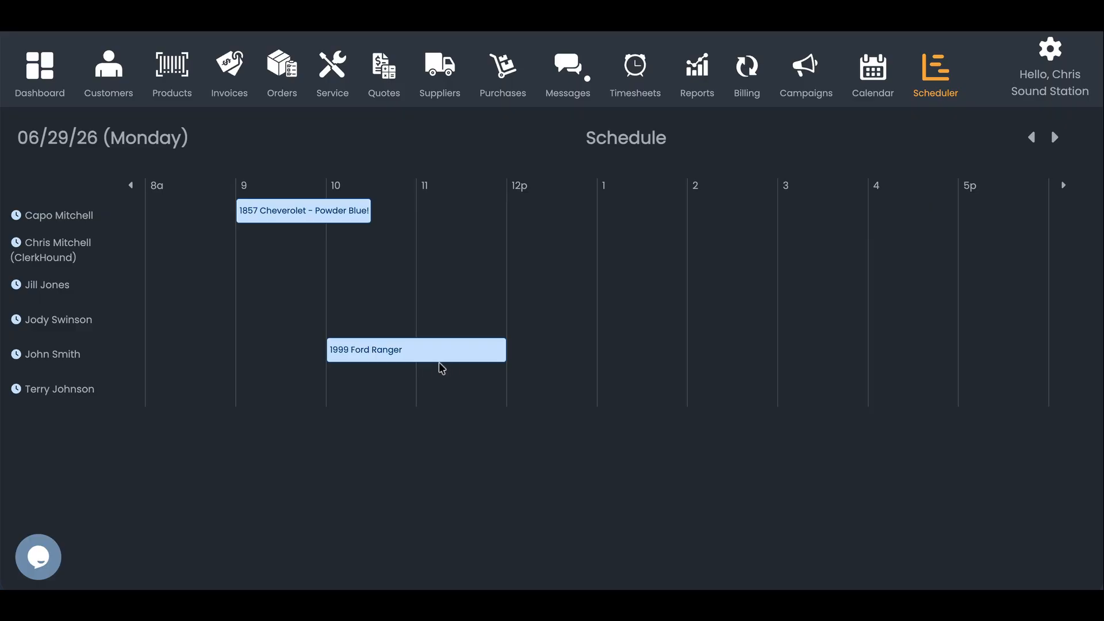
Step: View the service order linked to the 1857 Cheverolet appointment and return to the 06/29/26 schedule
click(313, 212)
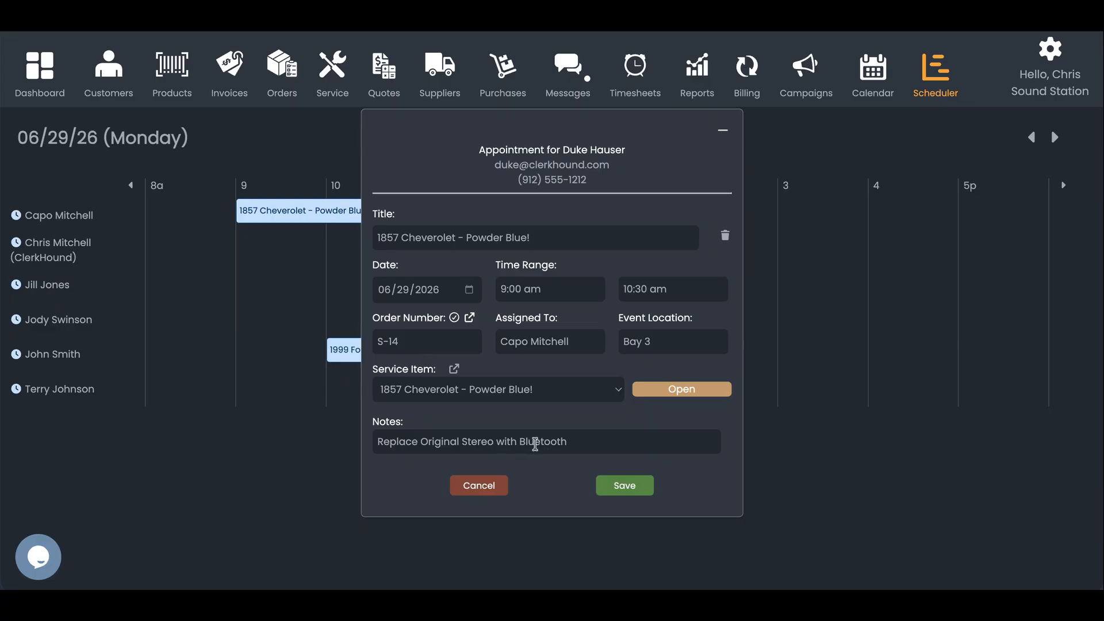
click(469, 317)
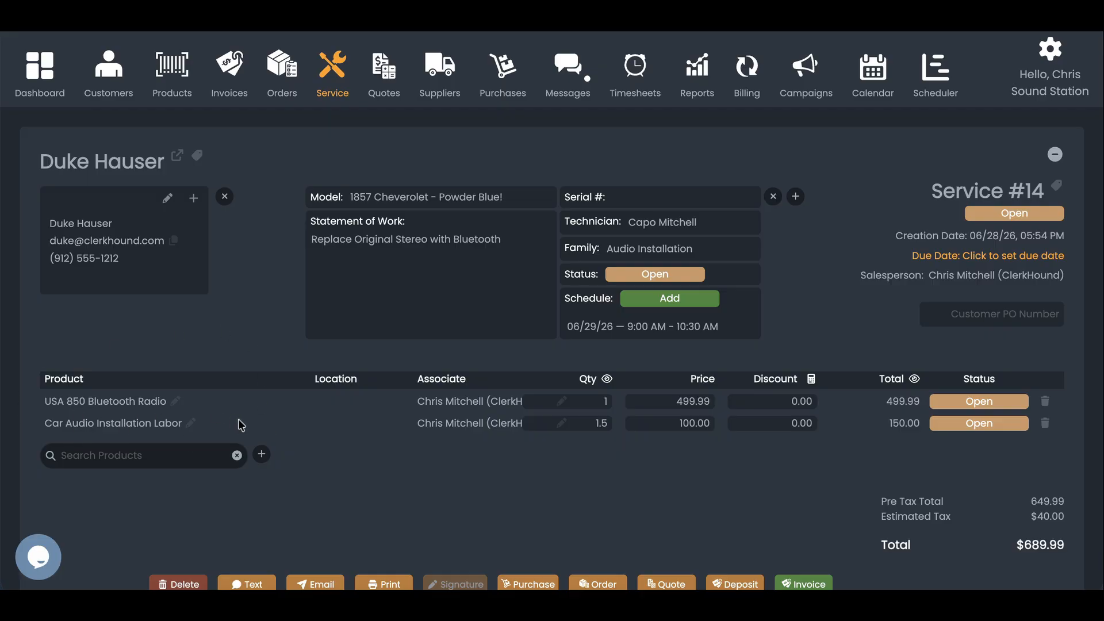
click(934, 72)
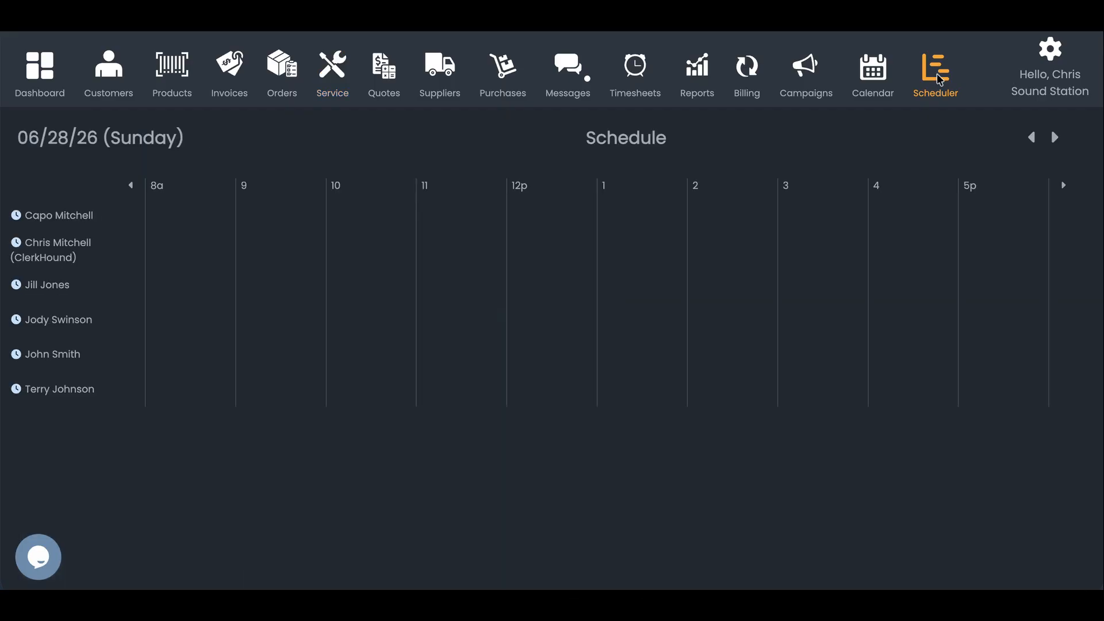
click(1056, 138)
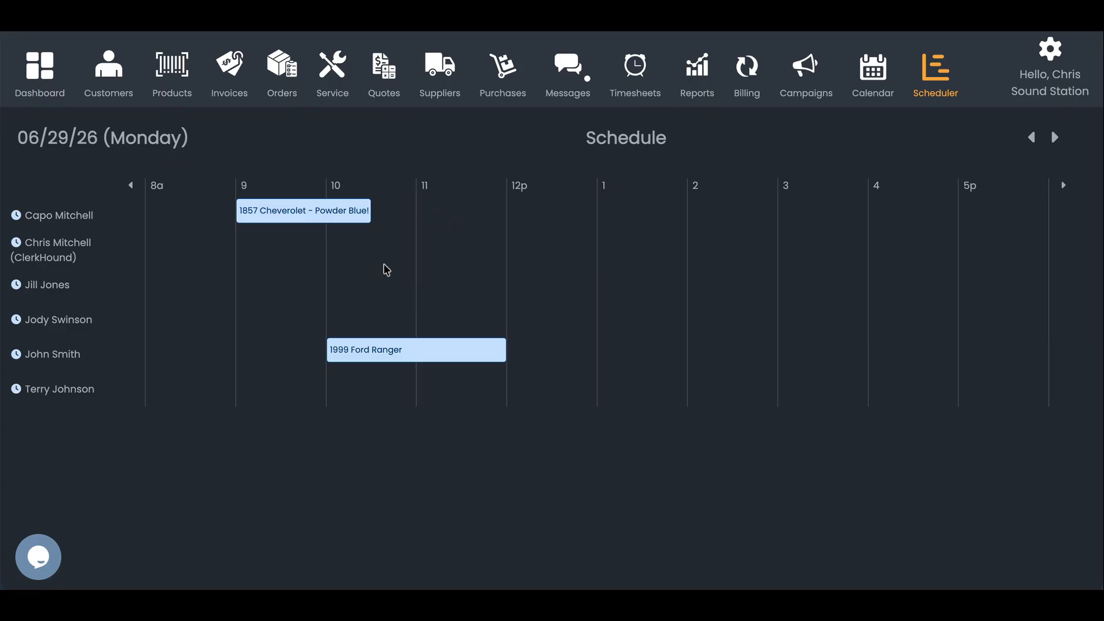
Step: Create an appointment titled Repair Flat Tire in the second technician's row for 06/29/2026, 10:00 am to 10:30 am
click(334, 247)
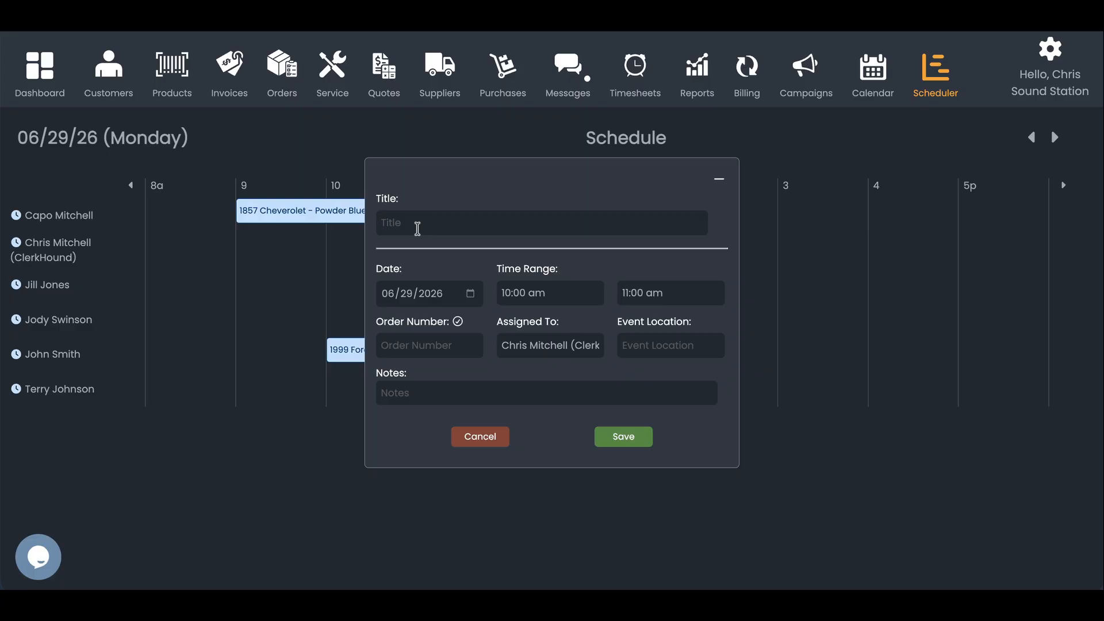
text(Repair Flat Tire)
click(628, 293)
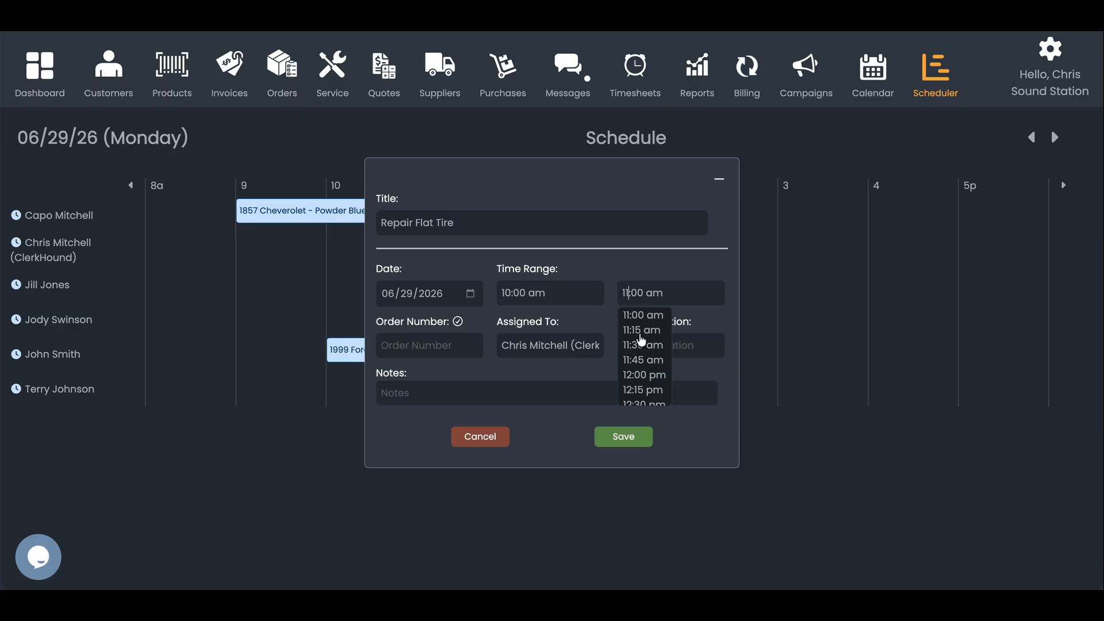
scroll(637, 384, up, 2)
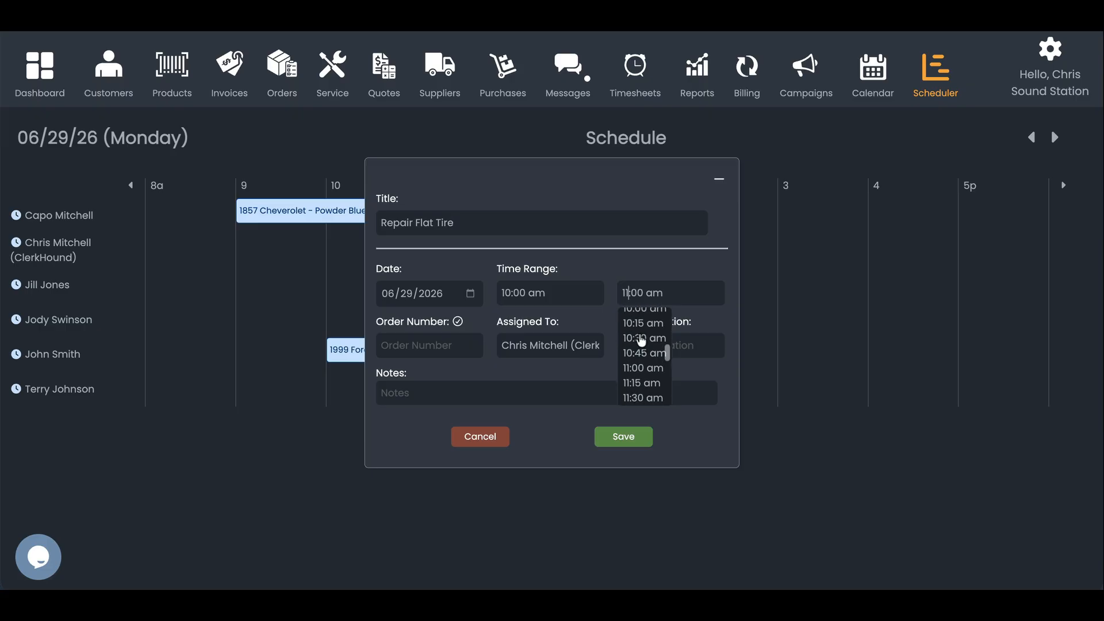
click(641, 339)
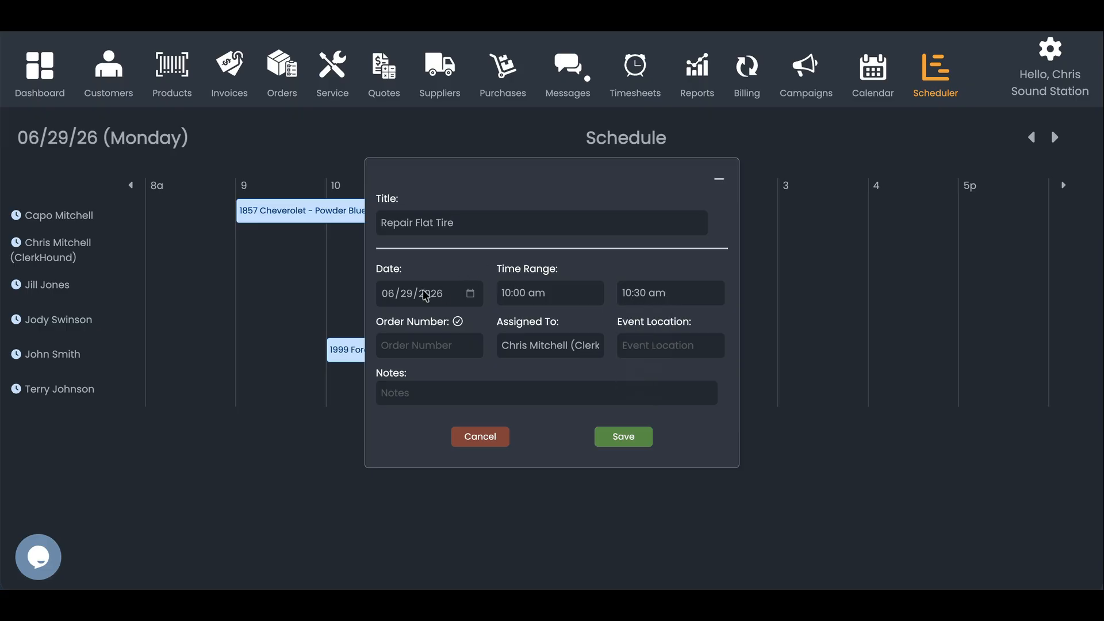
click(470, 297)
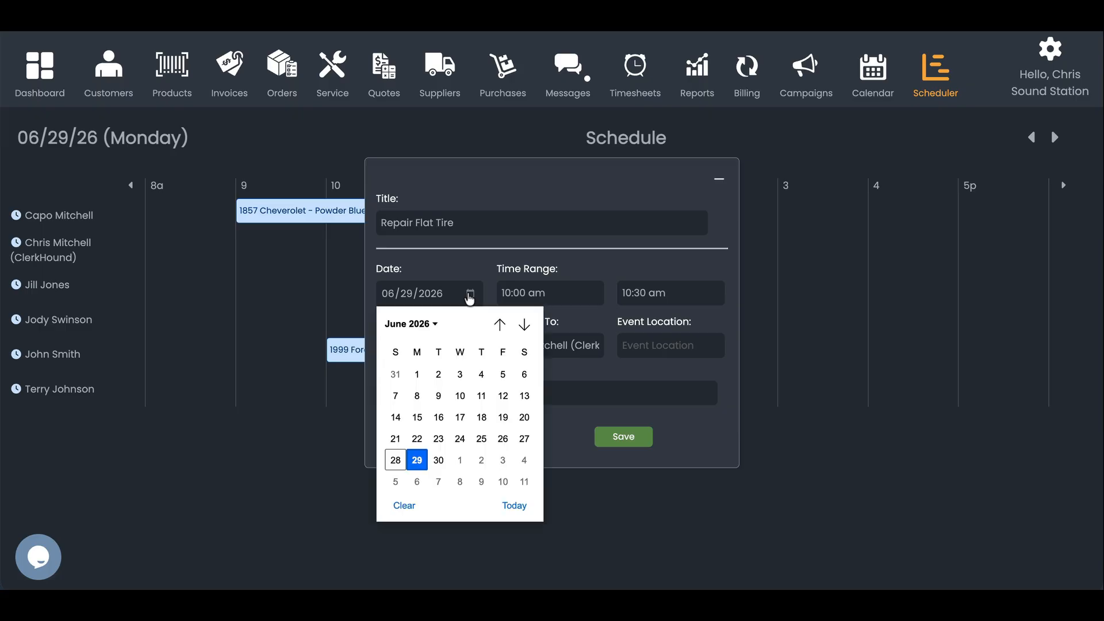
click(416, 460)
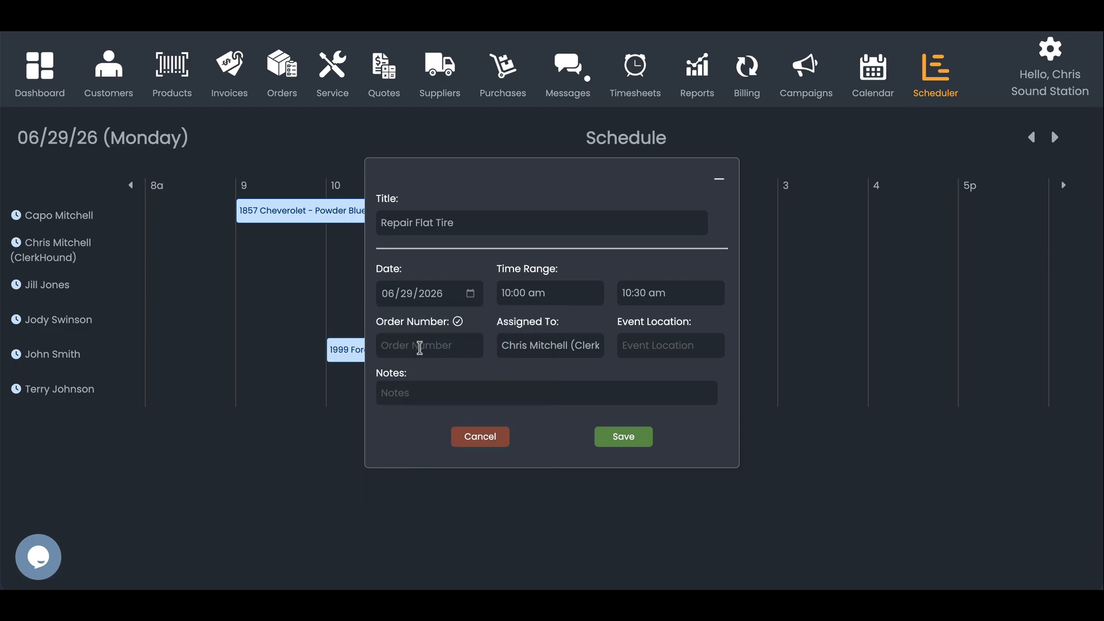
Step: Set the event location to Bay 1, add the note "Install Tire Plug and Repair", and save the appointment
double_click(519, 347)
click(518, 347)
click(677, 345)
text(Bay)
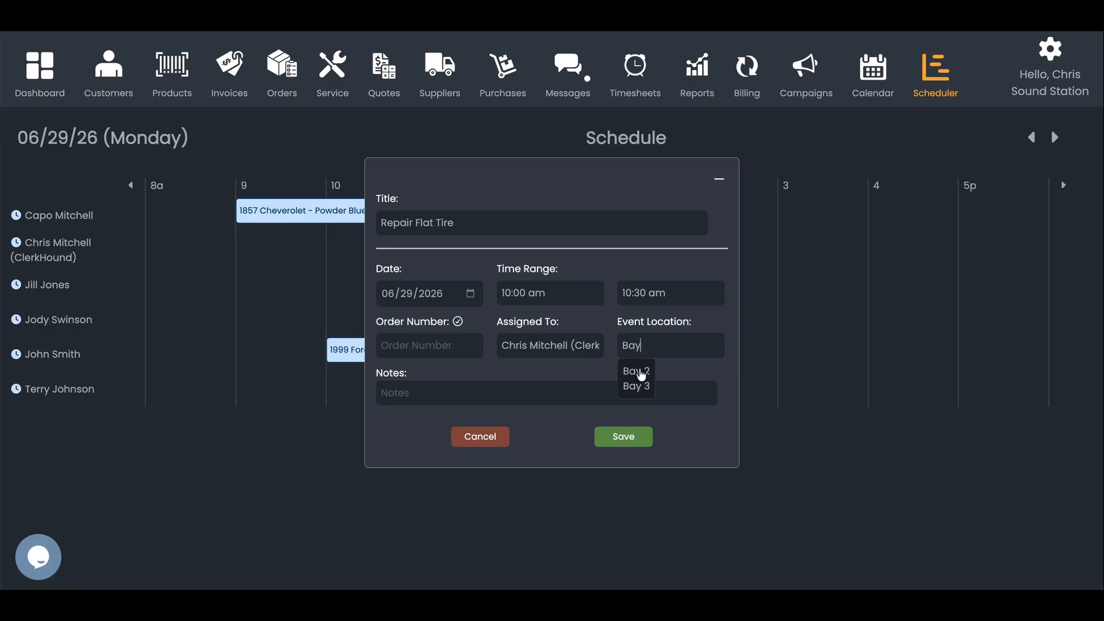
text(1)
click(418, 386)
text(Install Ti)
text(re)
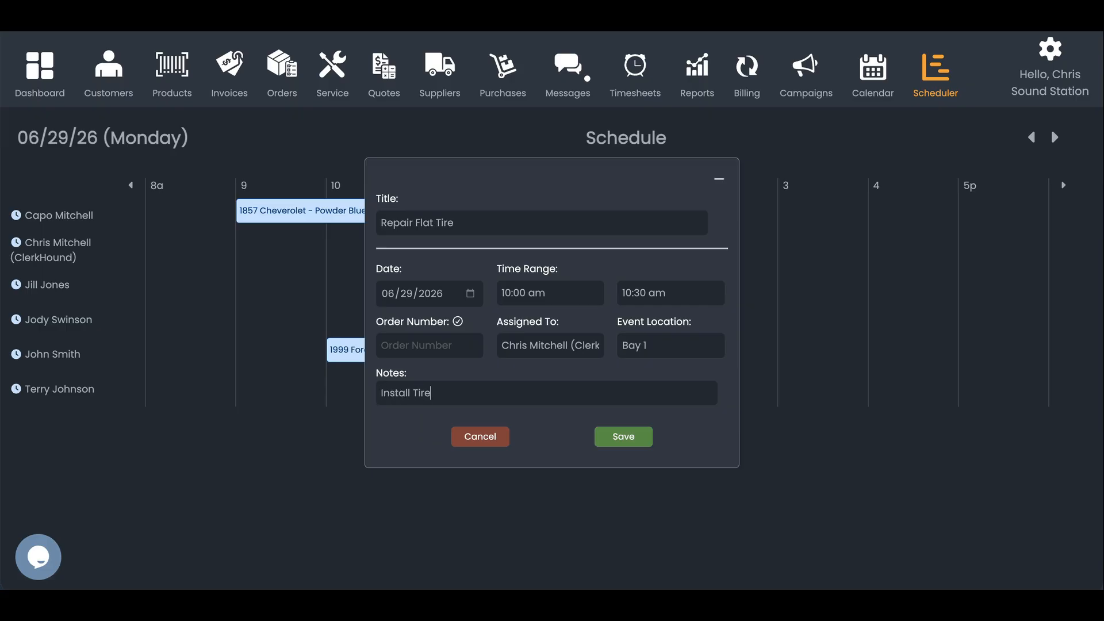
text( Plug and Repair)
click(630, 439)
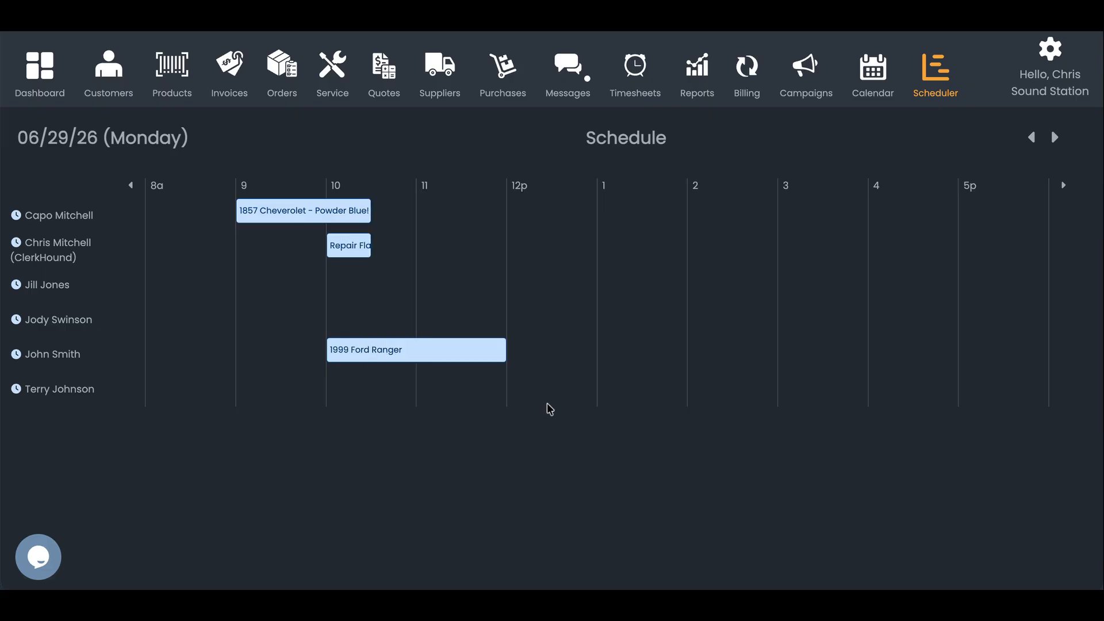
Step: Review the Repair Flat Tire appointment, and view the first technician's weekly schedule before returning to Monday 06/29
click(352, 251)
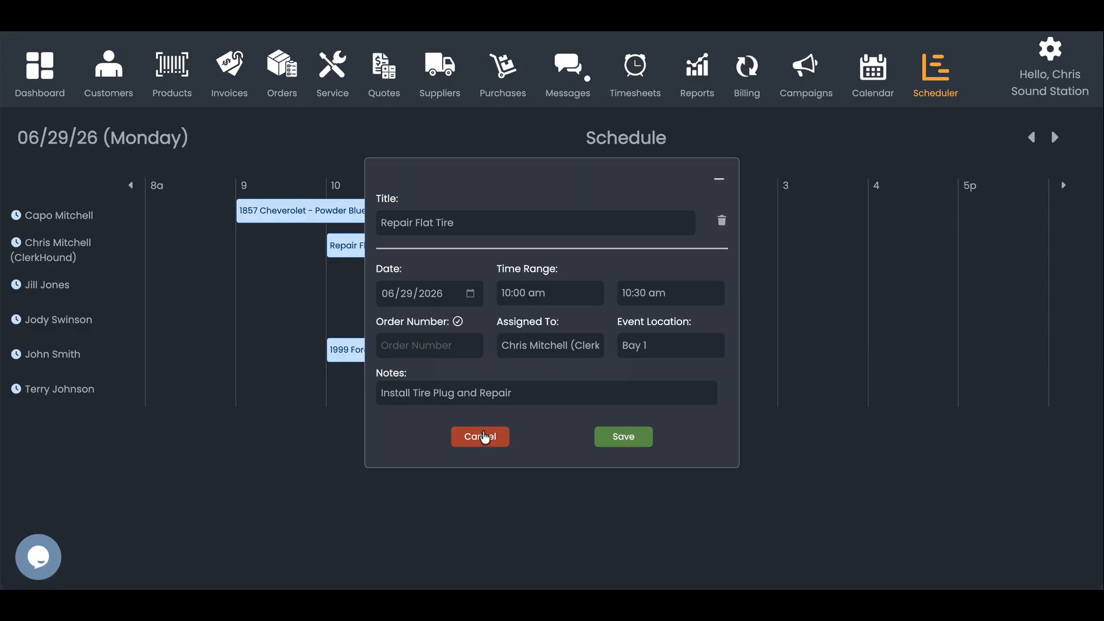
click(485, 438)
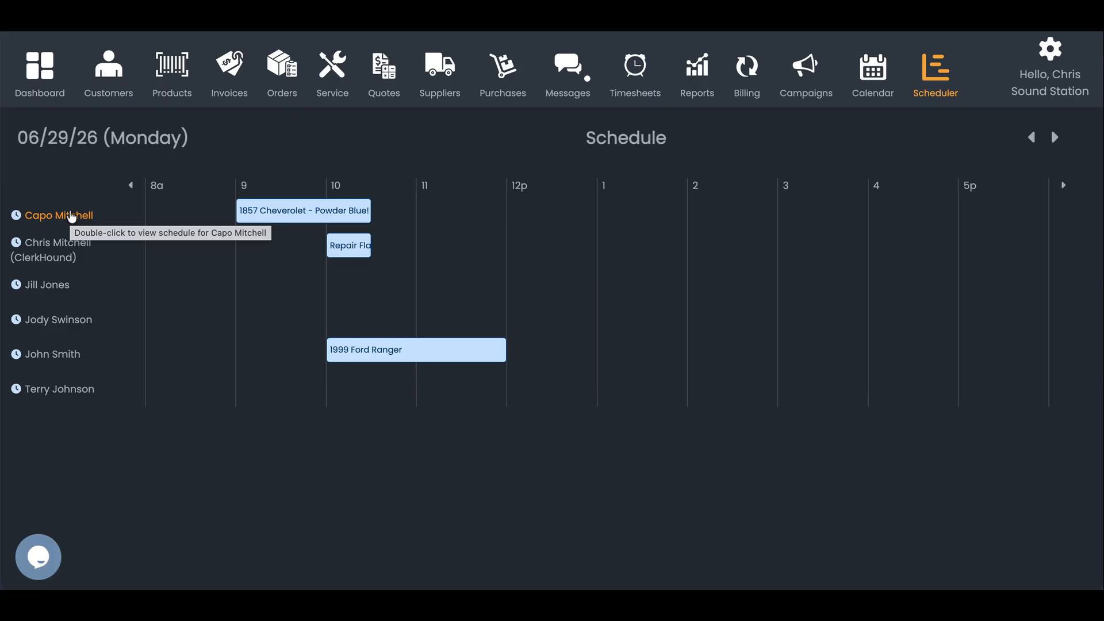
double_click(71, 217)
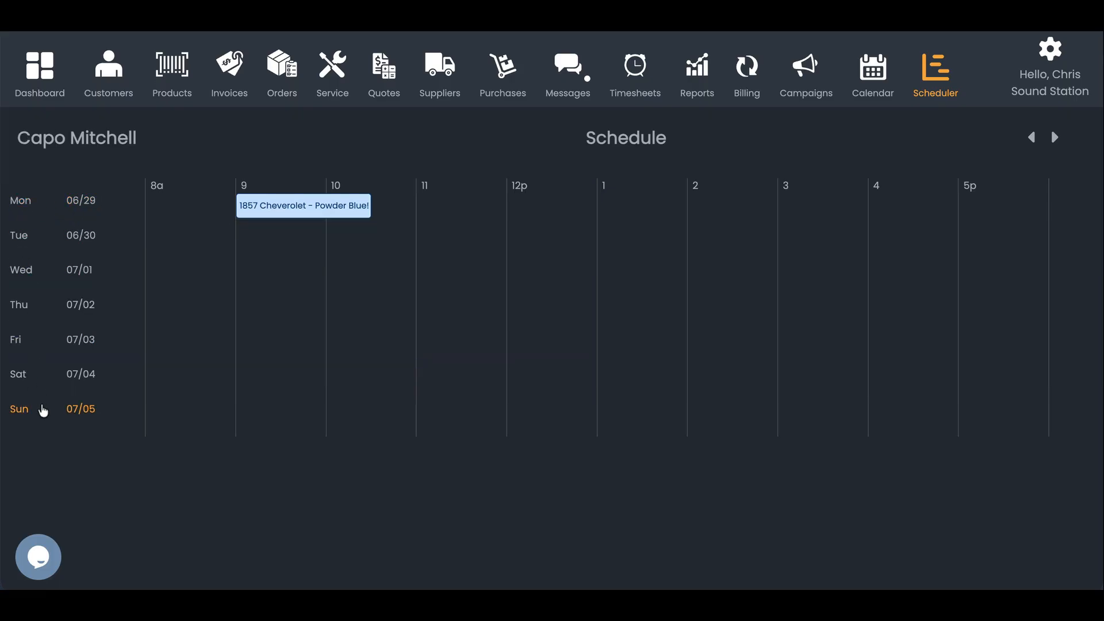
double_click(19, 201)
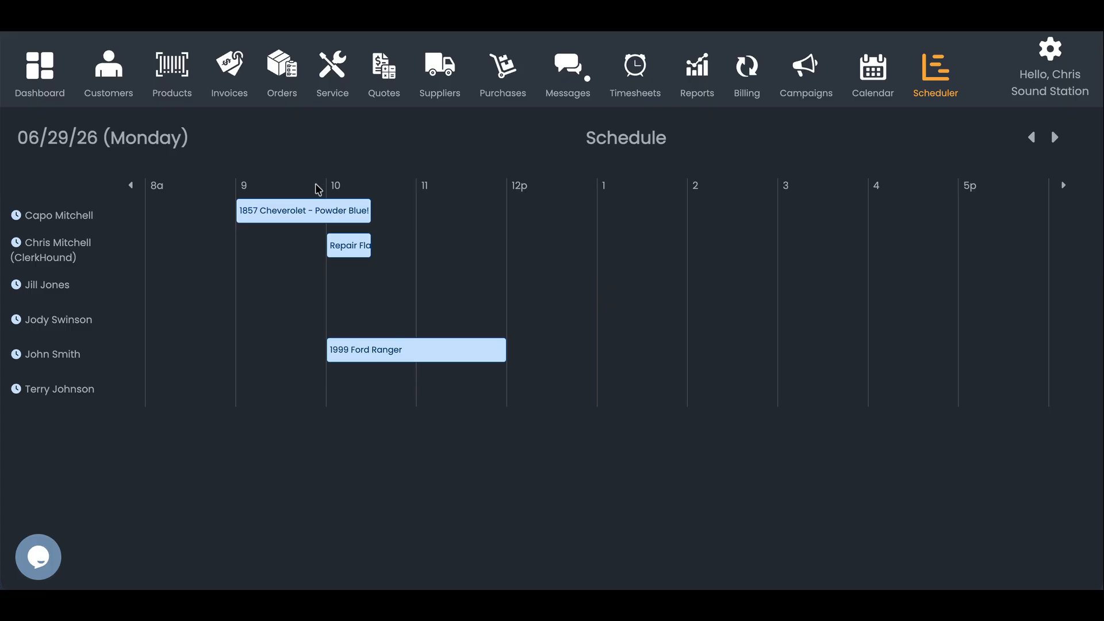
Step: Start a new service request and select the existing customer by searching for the customer's name
click(333, 74)
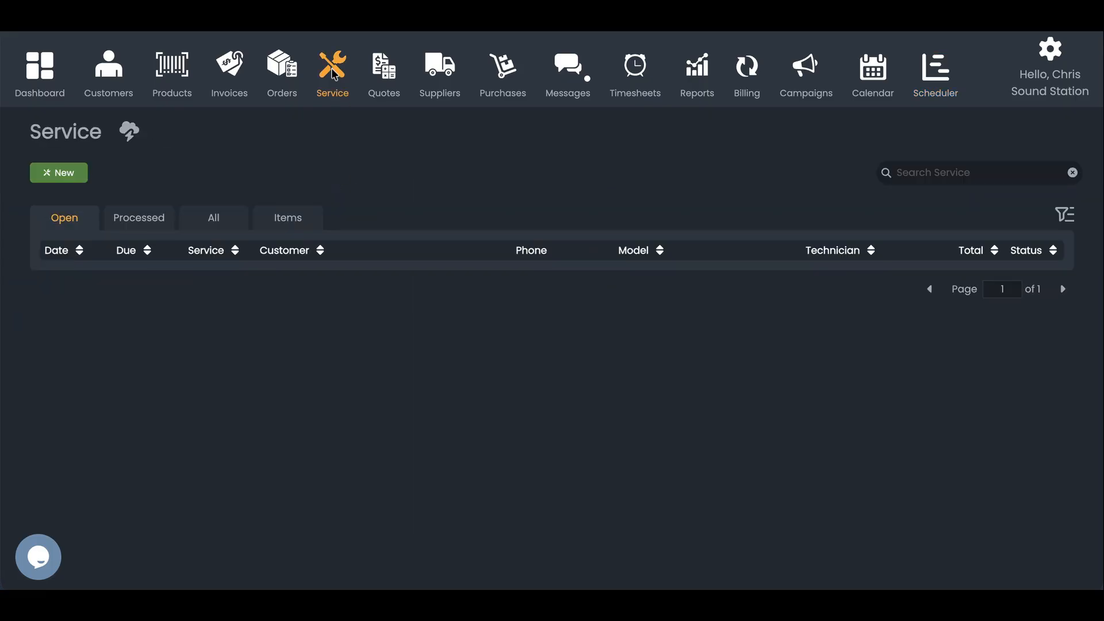
click(74, 174)
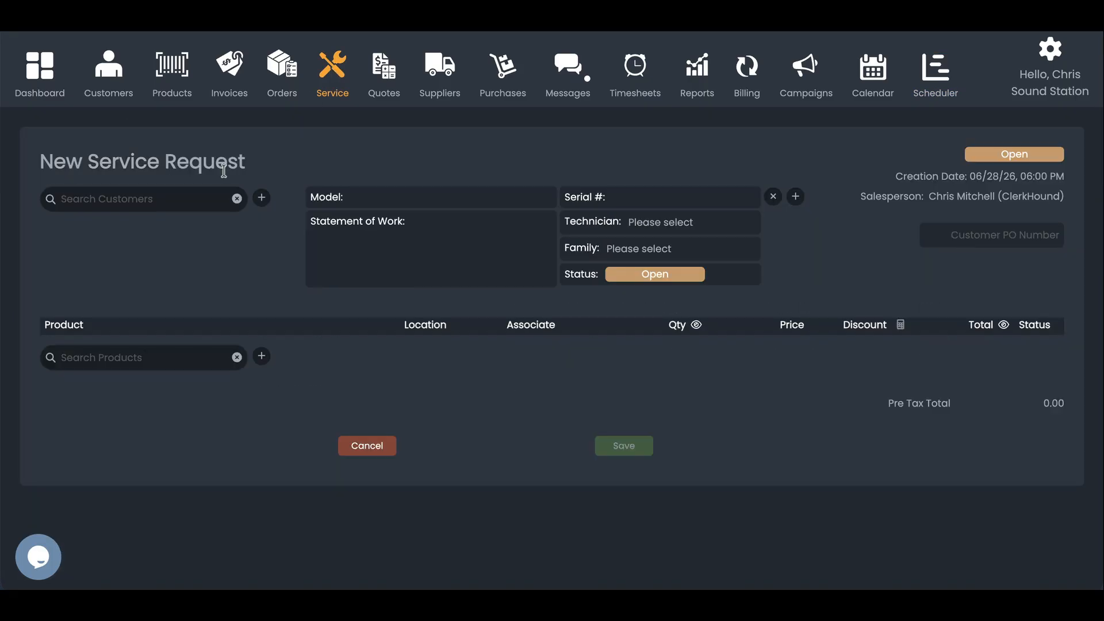
click(127, 193)
text(ben bronc)
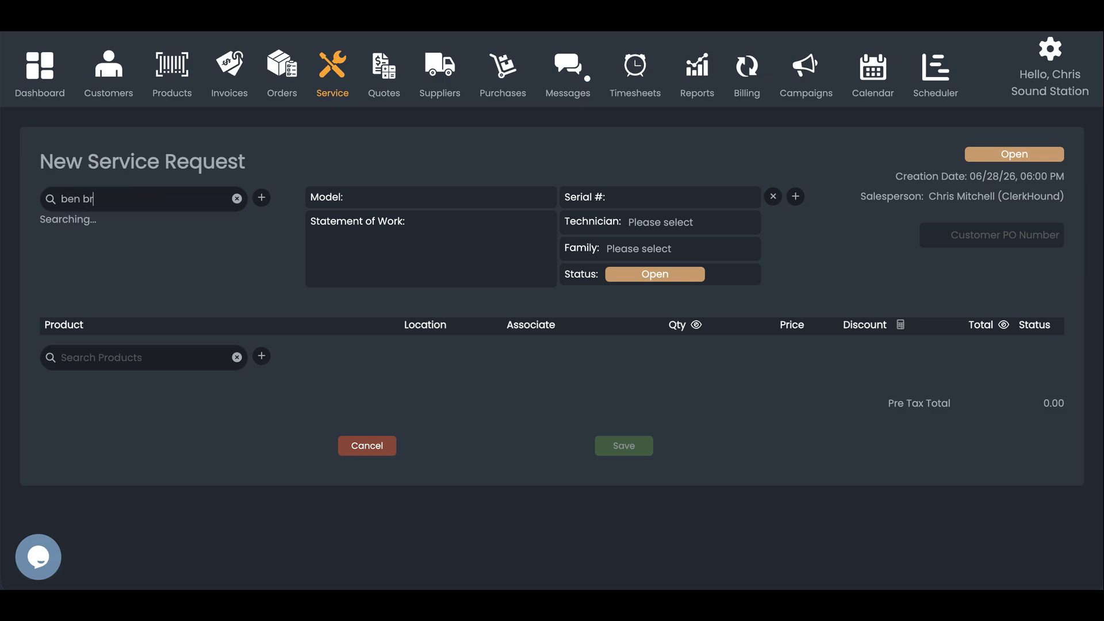
click(78, 234)
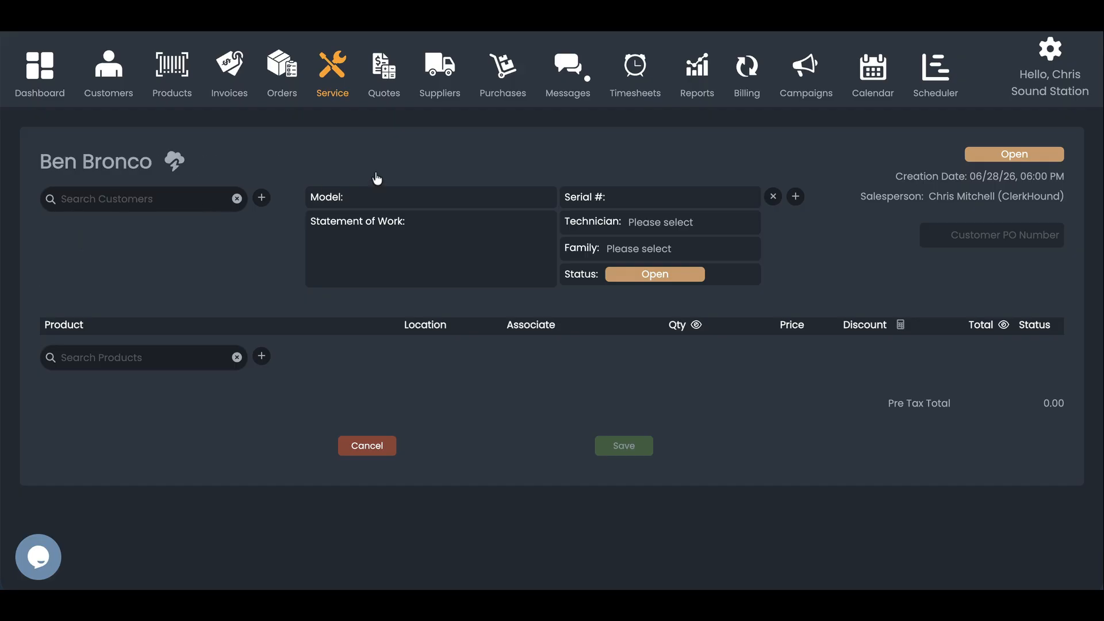
Step: Set the service request's model to 2026 Escelade and assign the technician who has the 1857 Cheverolet appointment
click(368, 196)
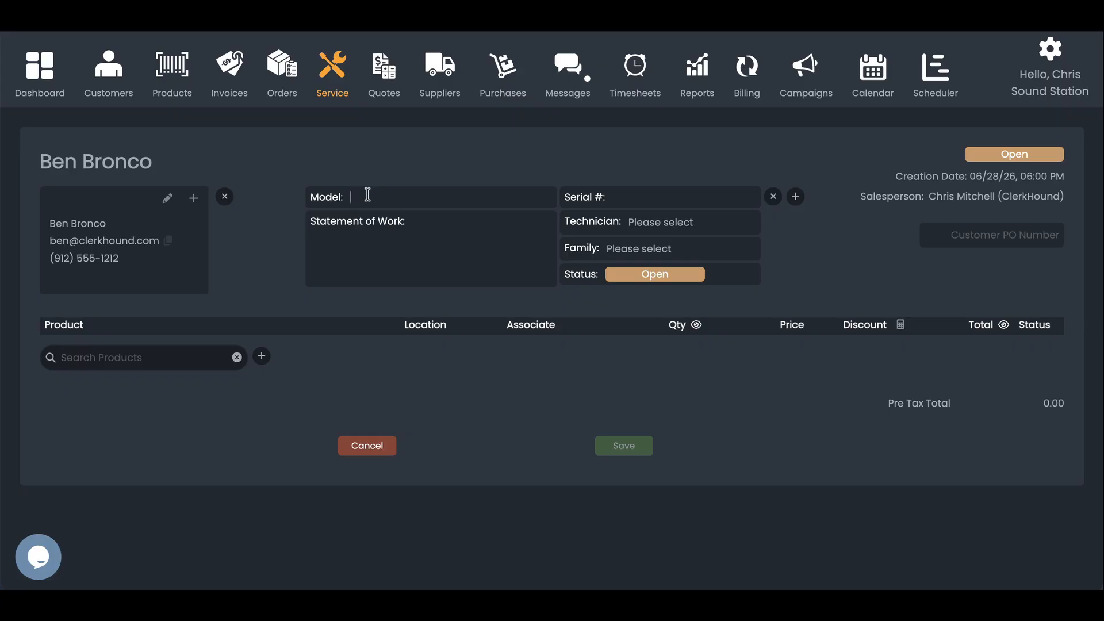
text(2026 Escelade)
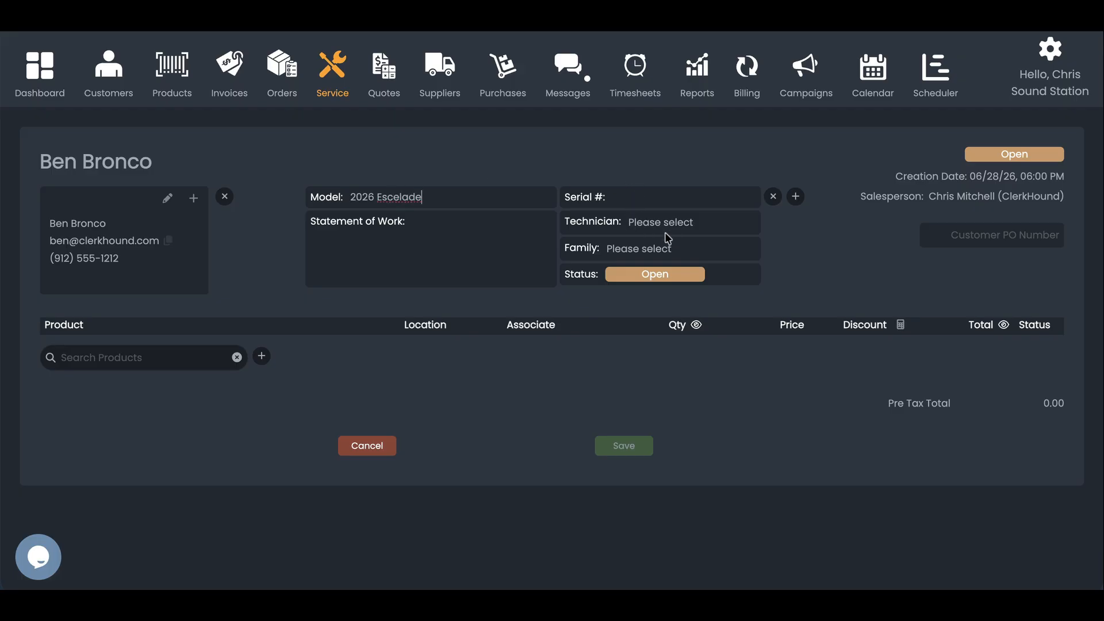
click(667, 223)
click(666, 275)
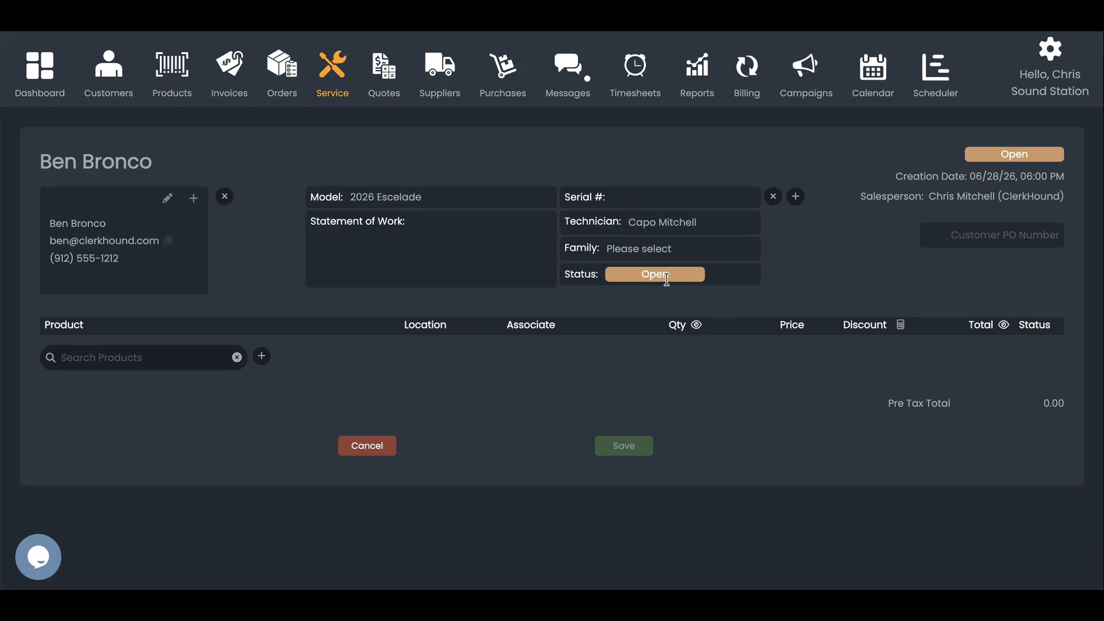
Step: Enter "New Stereo Install" as the statement of work and set the family to Audio Installation
click(373, 276)
text(New Stereo Install)
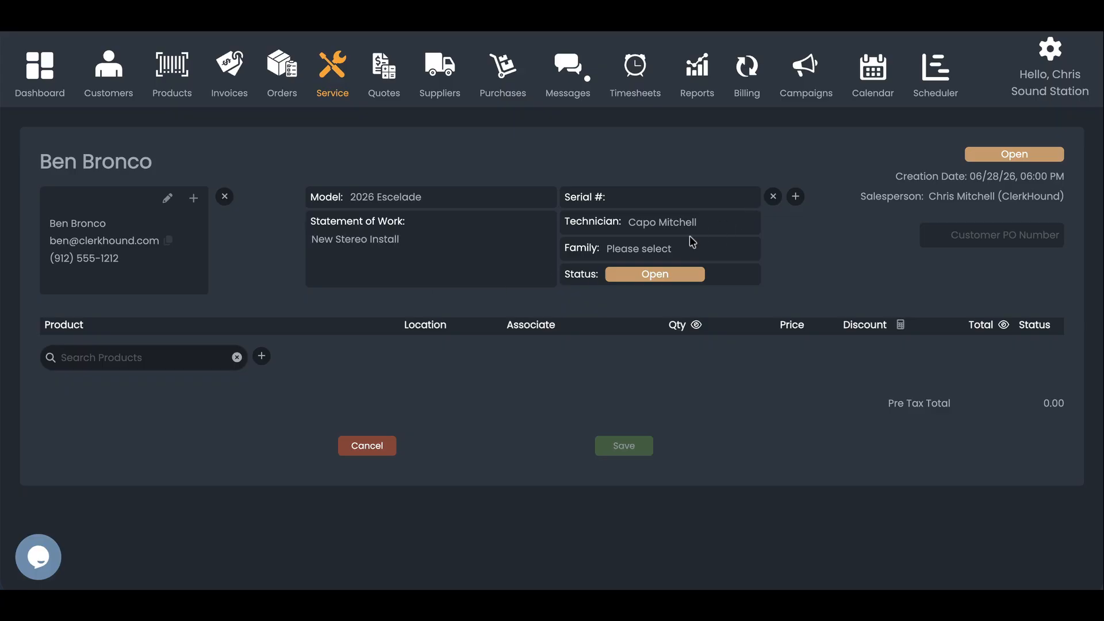
click(656, 244)
click(658, 300)
Step: Add the USA 850 Bluetooth Radio and Car Audio Installation Labor to the service request and save it
text(radio)
click(135, 390)
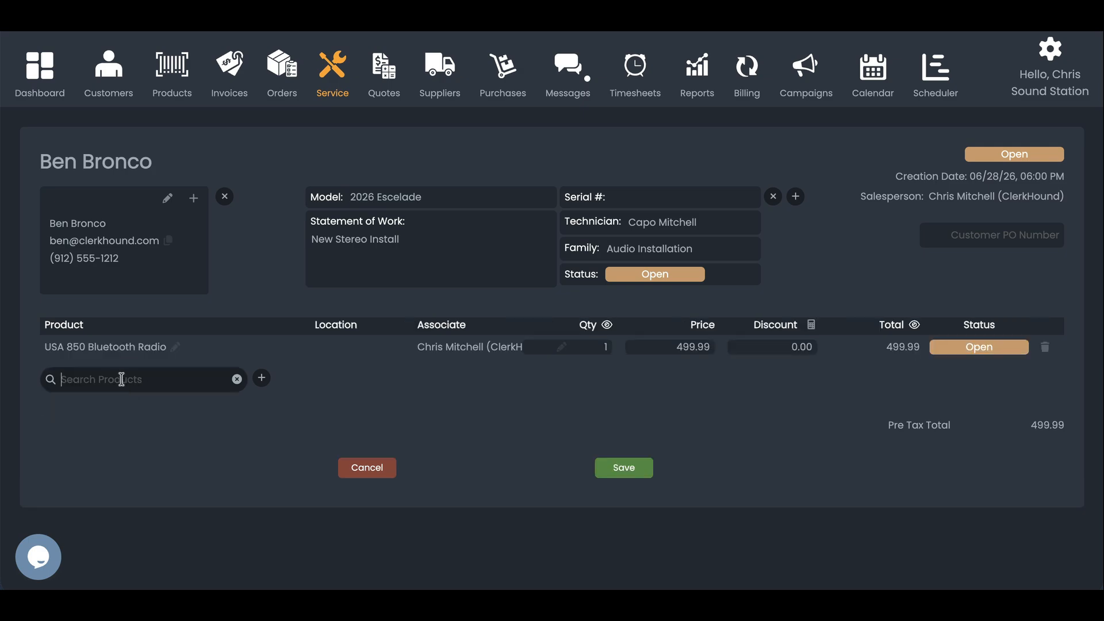
text(labor)
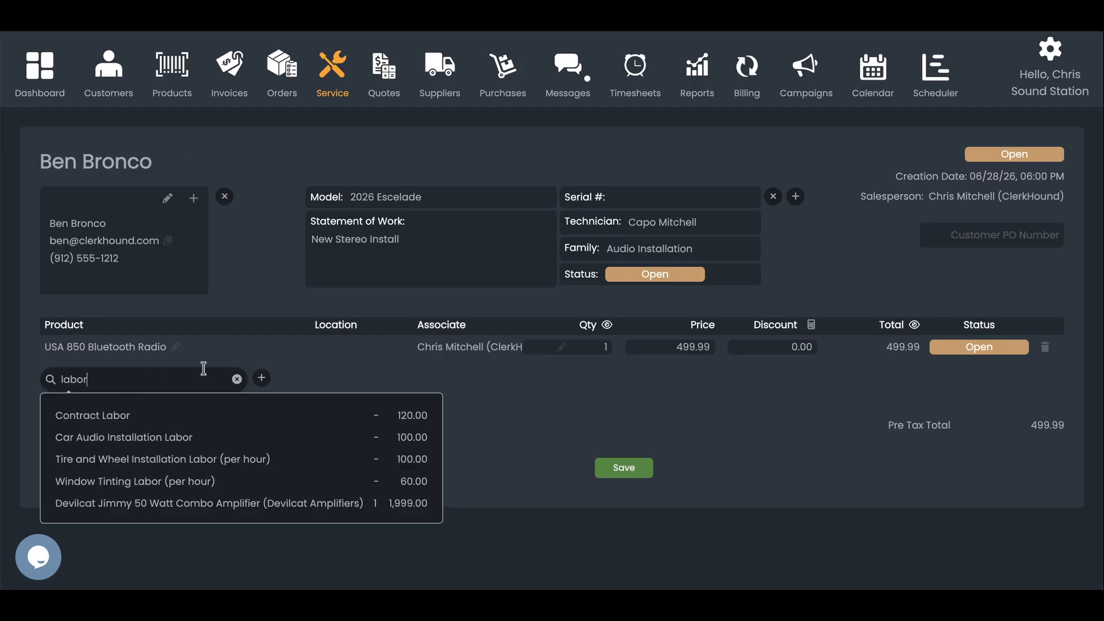
click(92, 438)
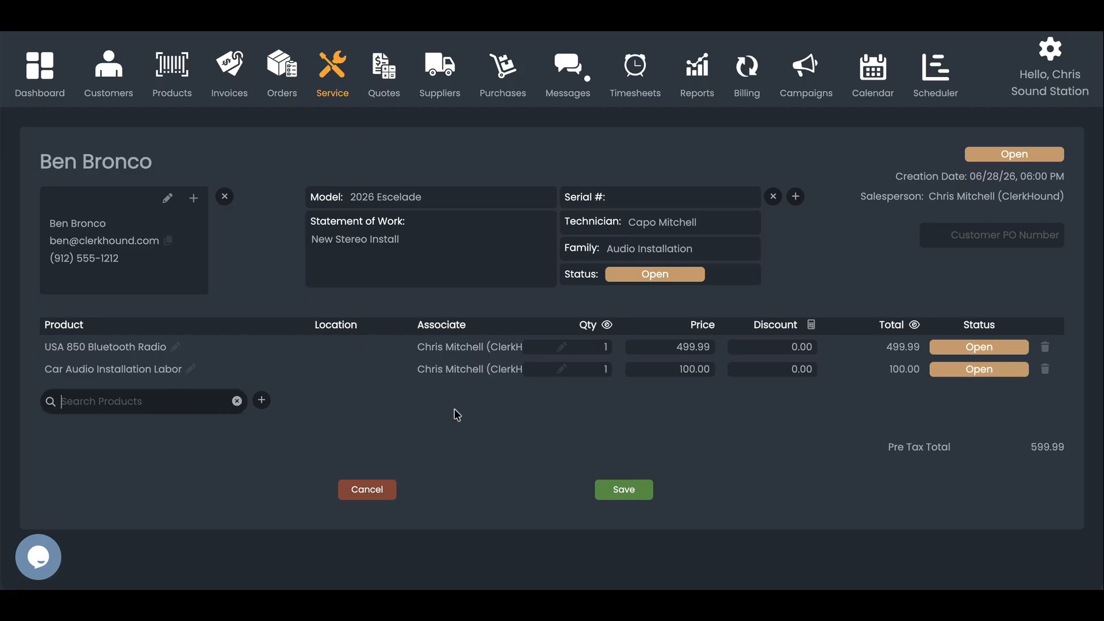
click(599, 366)
click(619, 494)
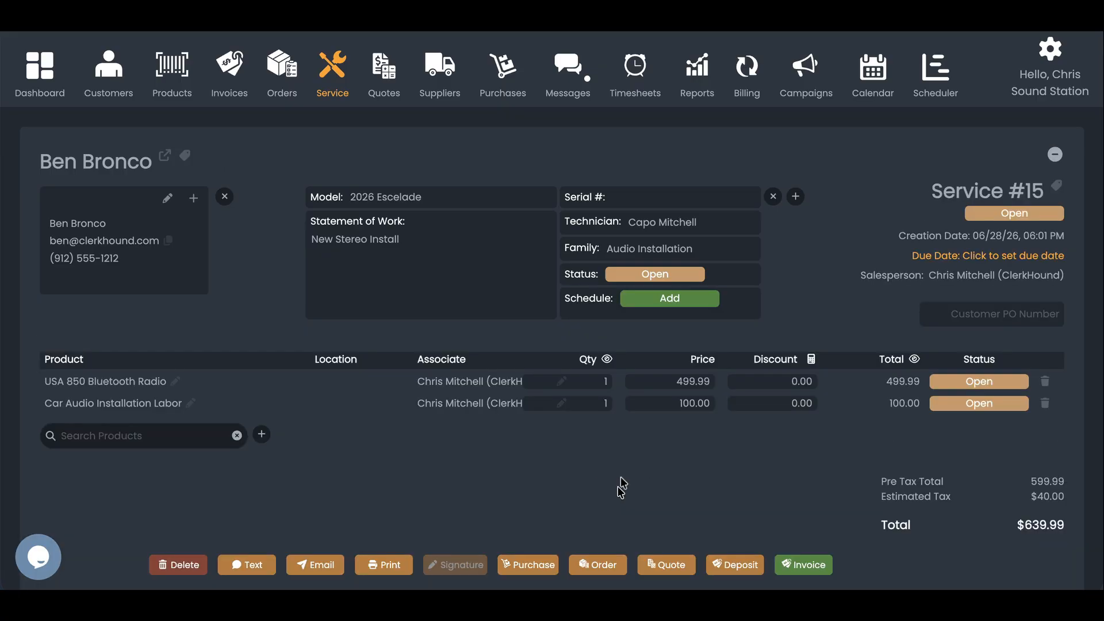
Step: Add a schedule appointment for the 2026 Escelade service on 06/30/2026 from 9:00 am to 10:00 am
click(657, 300)
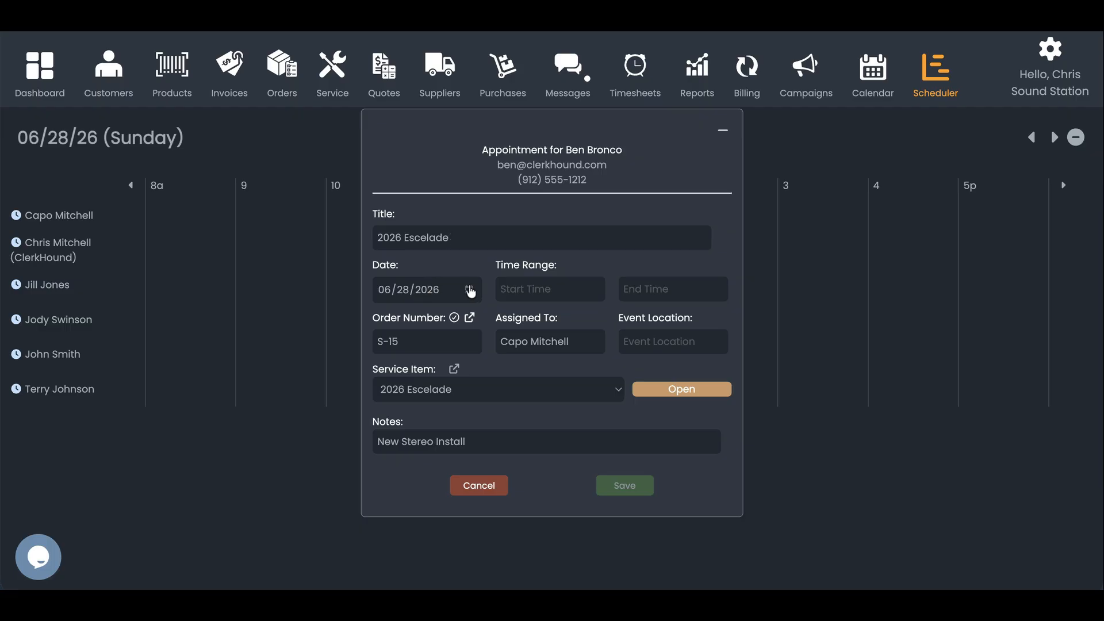
click(469, 289)
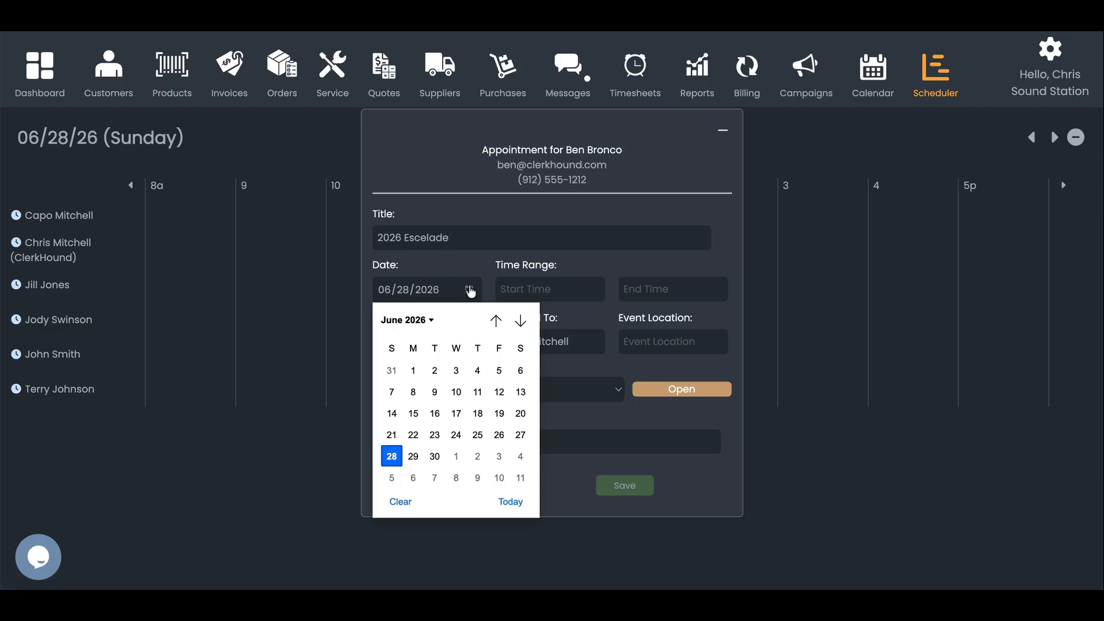
click(434, 454)
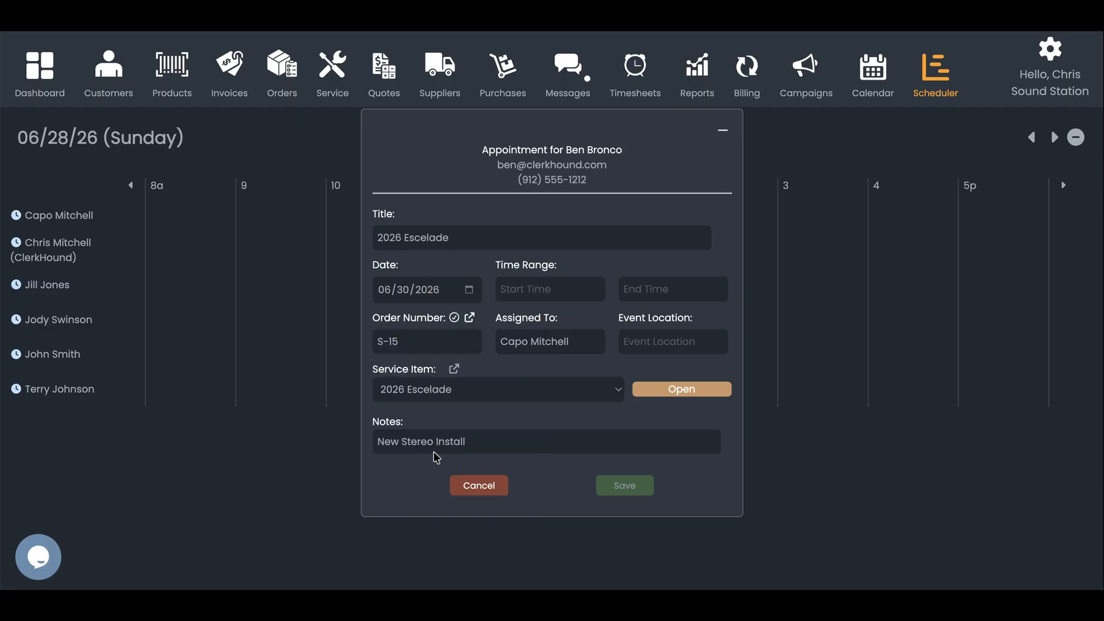
click(539, 286)
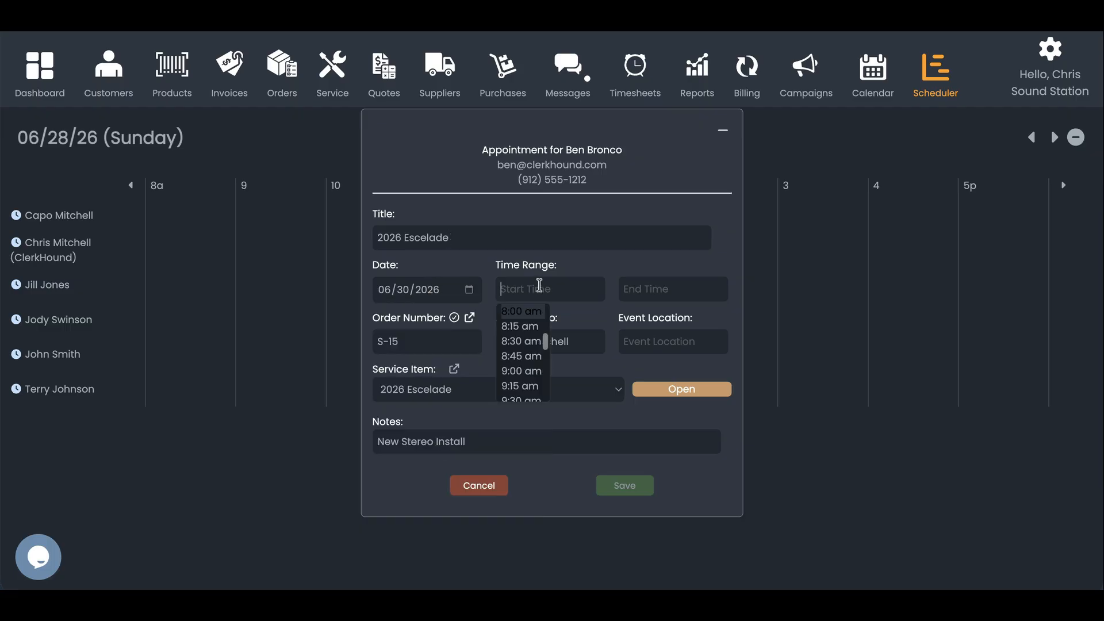
click(517, 371)
click(646, 283)
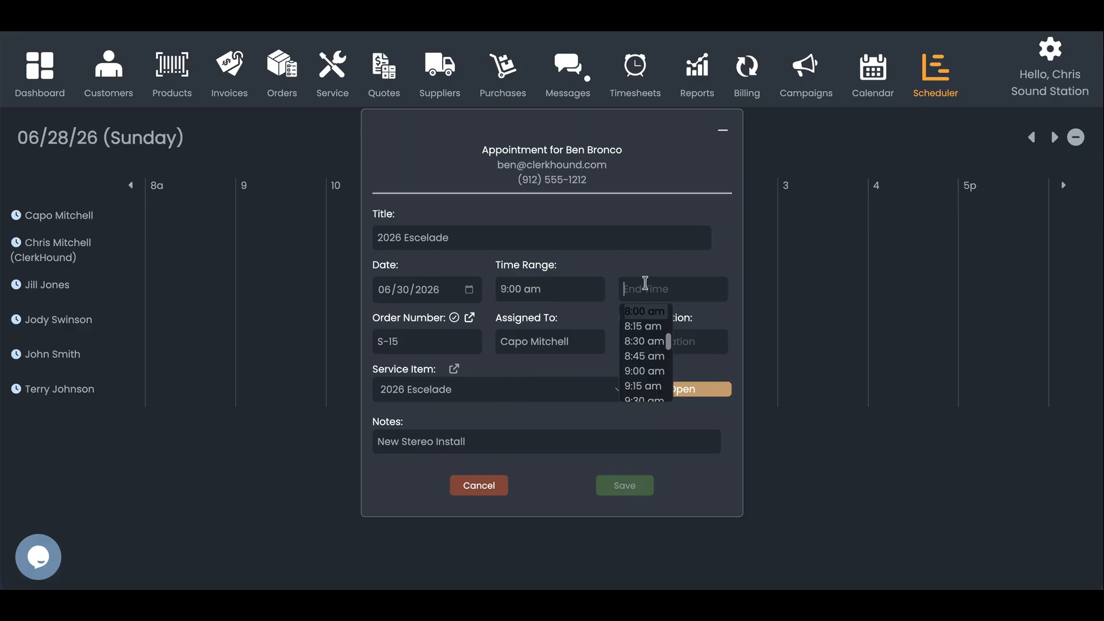
scroll(645, 373, down, 2)
click(645, 372)
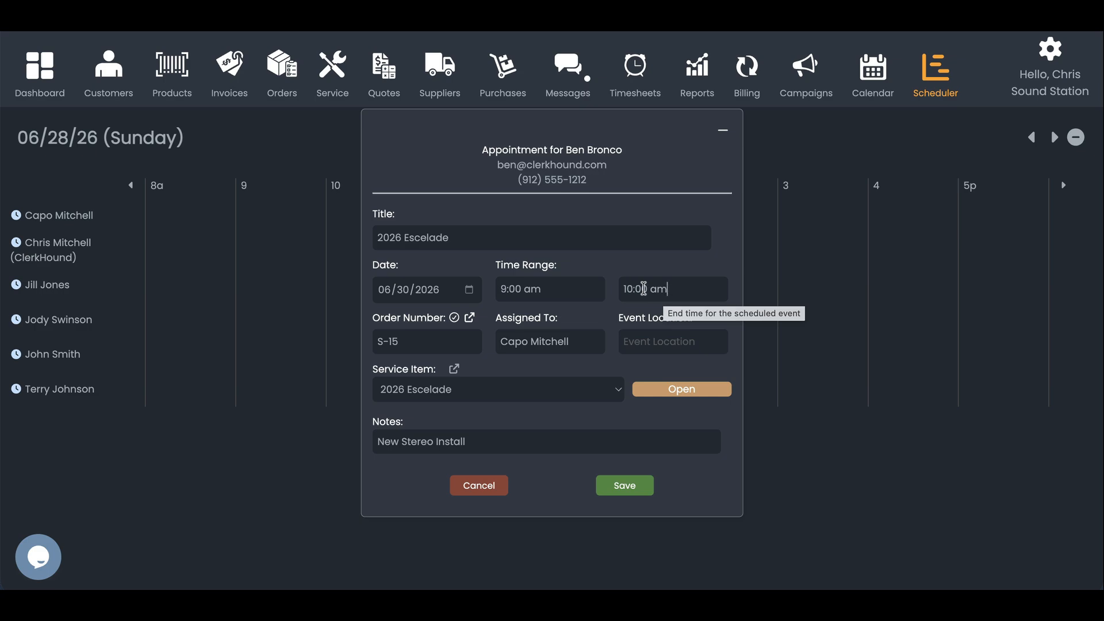
Step: Set the appointment's event location to Bay 1 and save the appointment
click(638, 340)
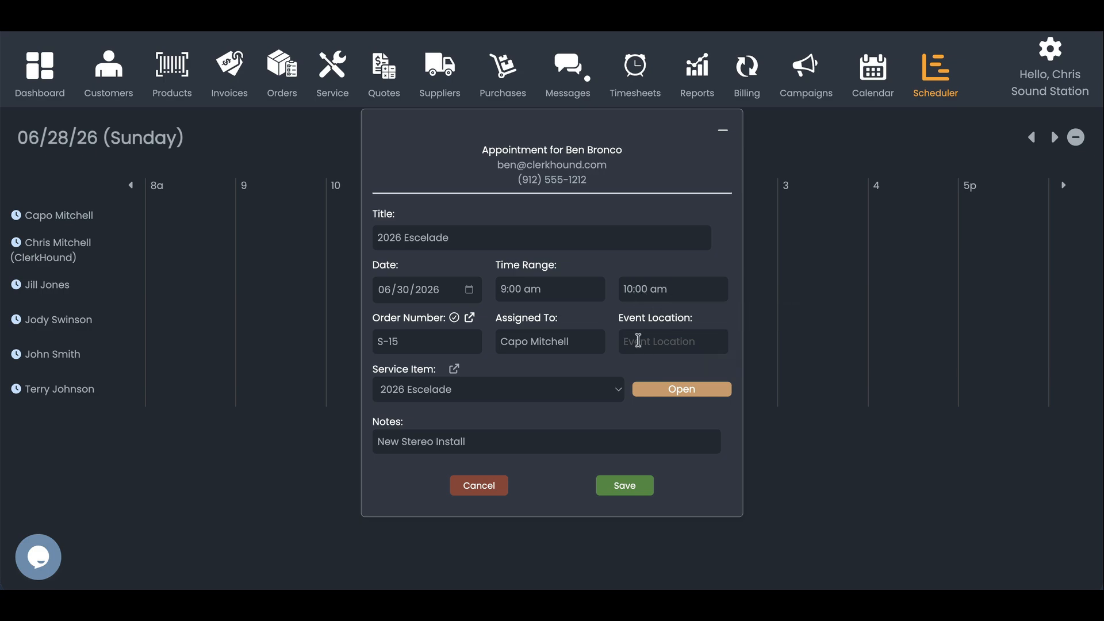
text(Bay 1)
click(627, 487)
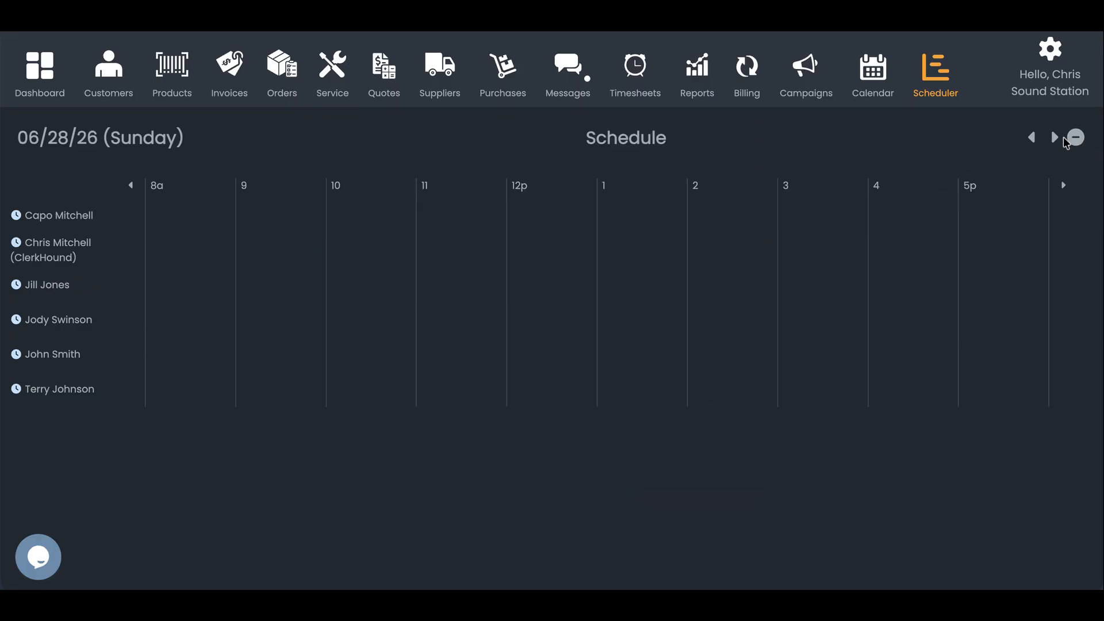
Step: Compare the daily schedules for 06/29 and 06/30, and view the weekly schedule of the technician assigned to the 2026 Escelade
click(1057, 138)
click(1057, 138)
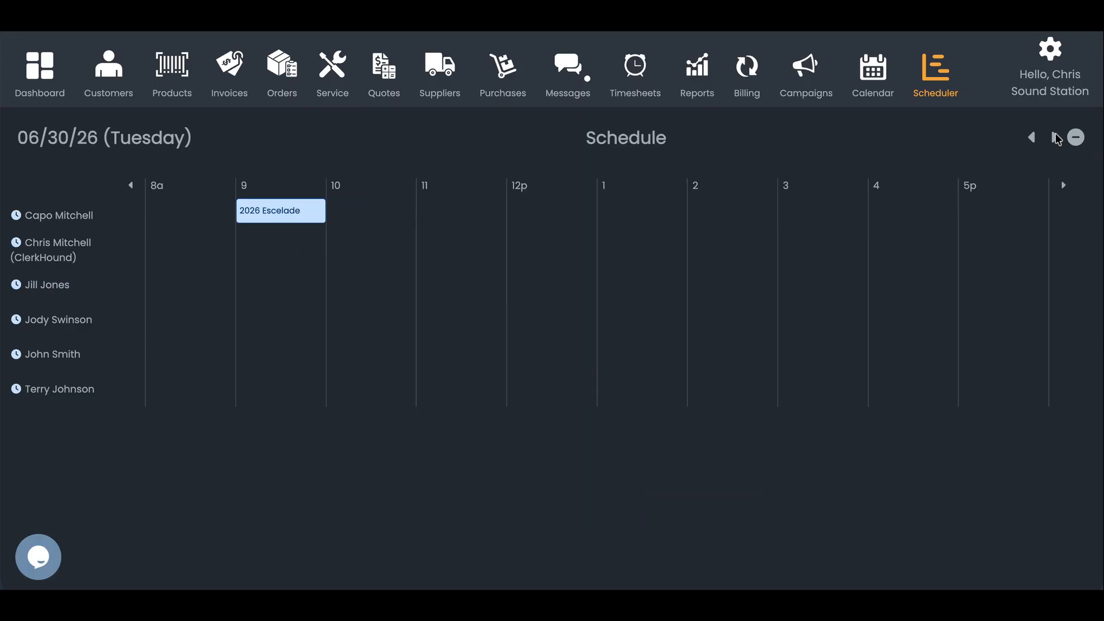
click(1031, 137)
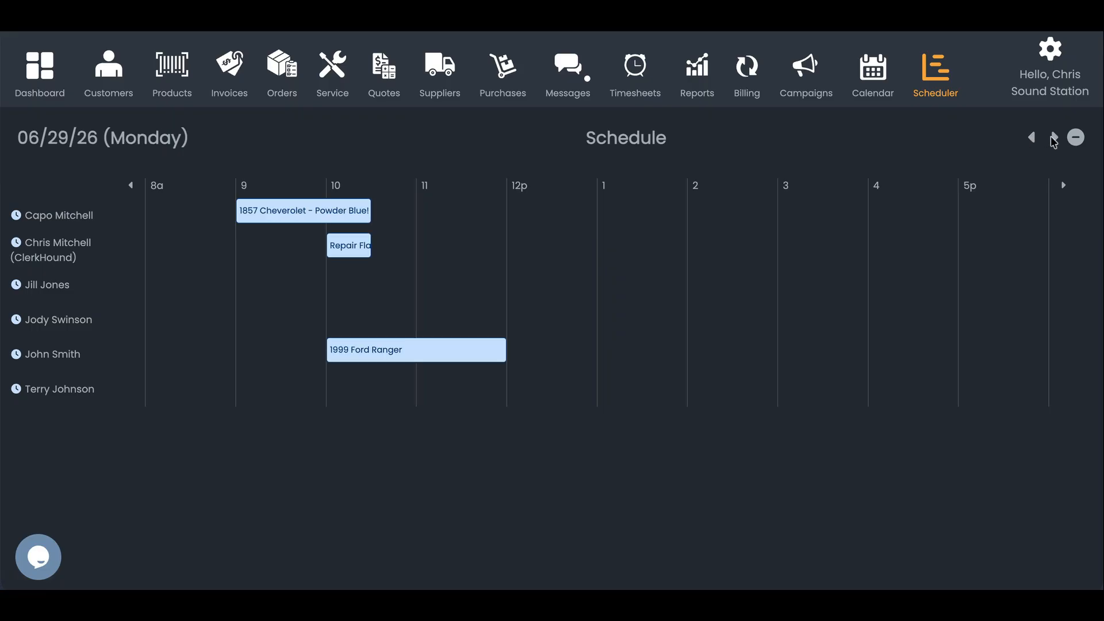
click(1057, 138)
click(1032, 139)
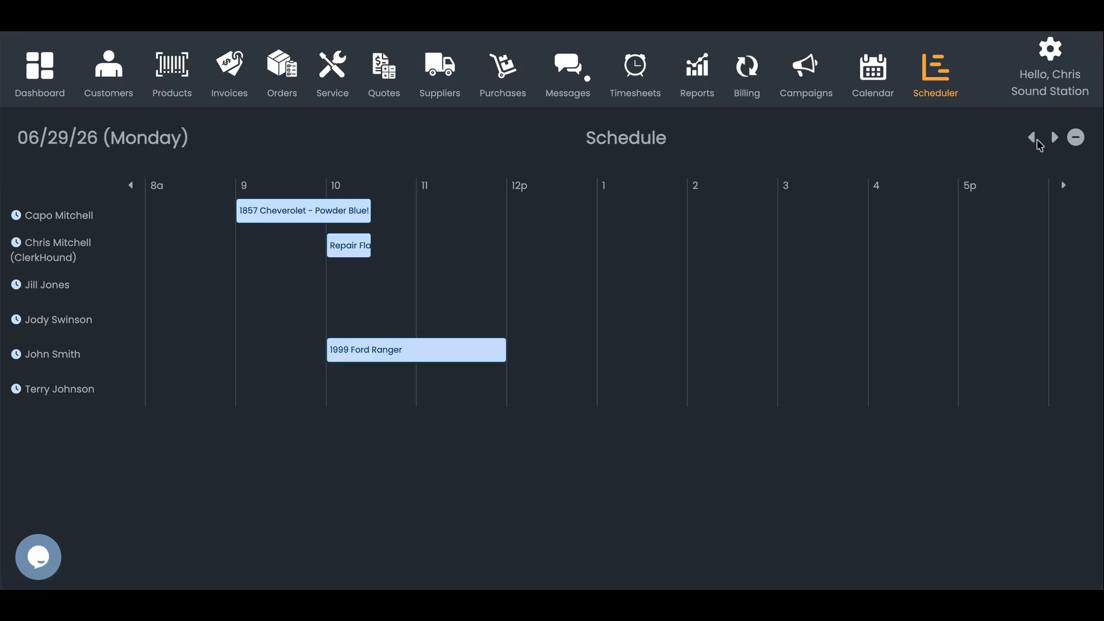
click(77, 221)
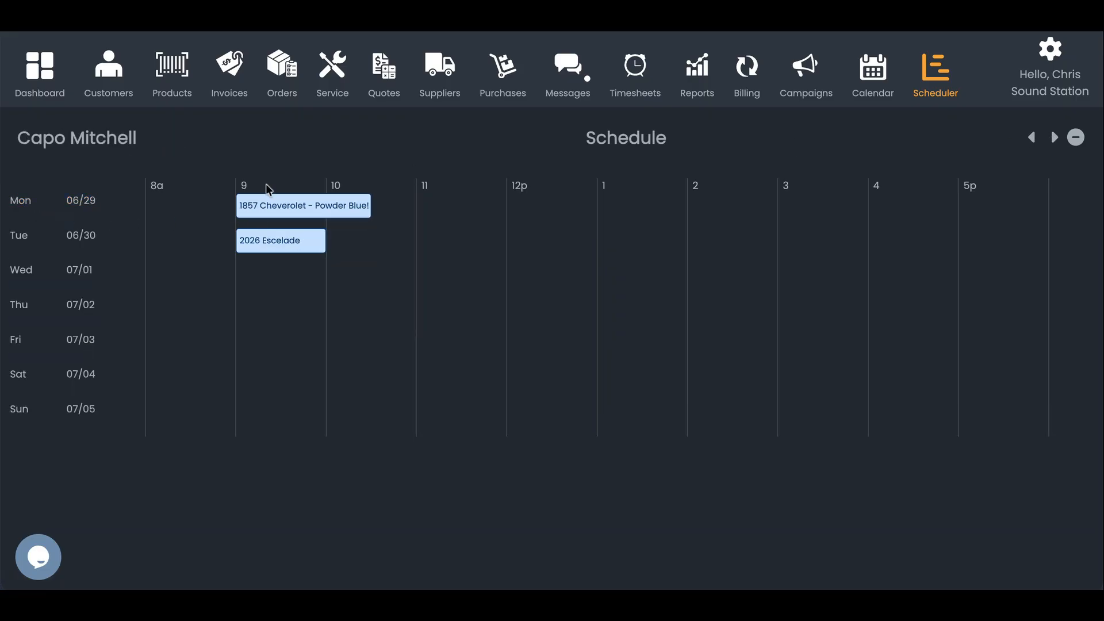